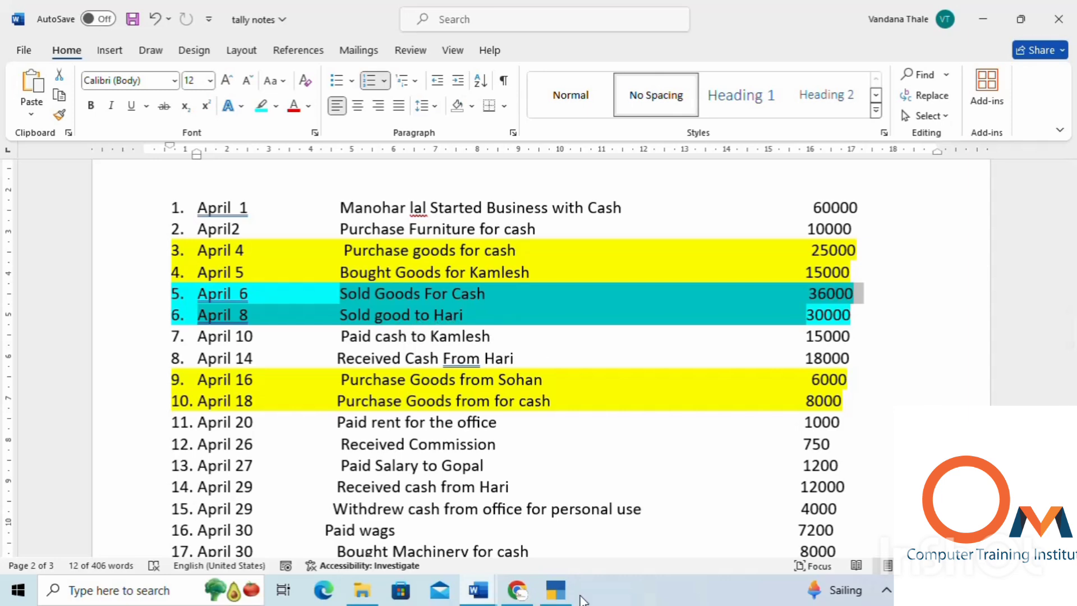
Switch to TallyPrime and open voucher entry for a new Sales voucher
left_click(559, 592)
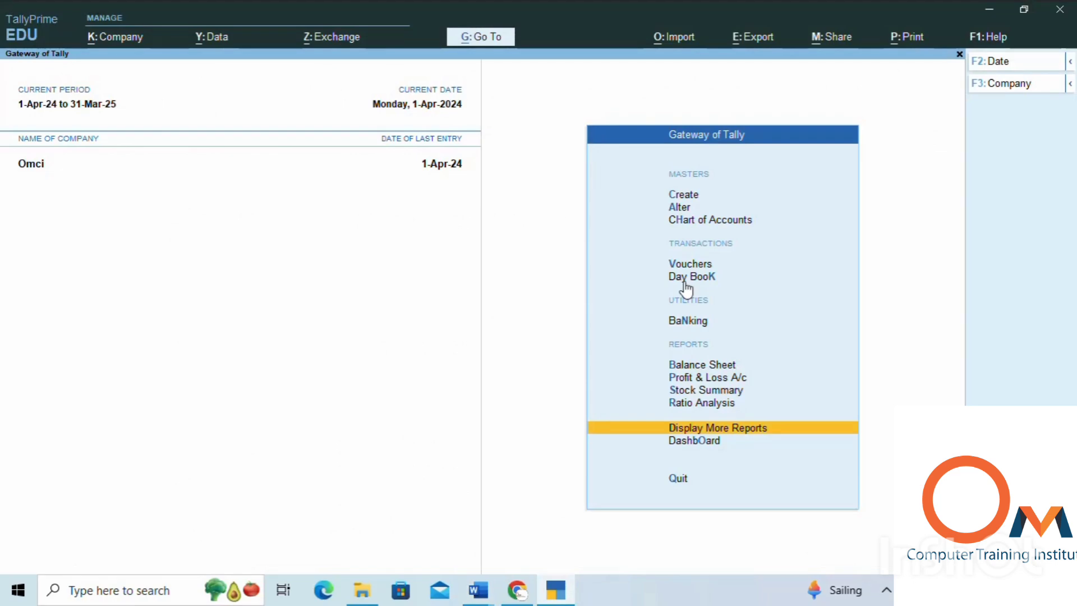
key("Up")
key("Up")
key("Up")
key("Up")
key("Up")
key("Up")
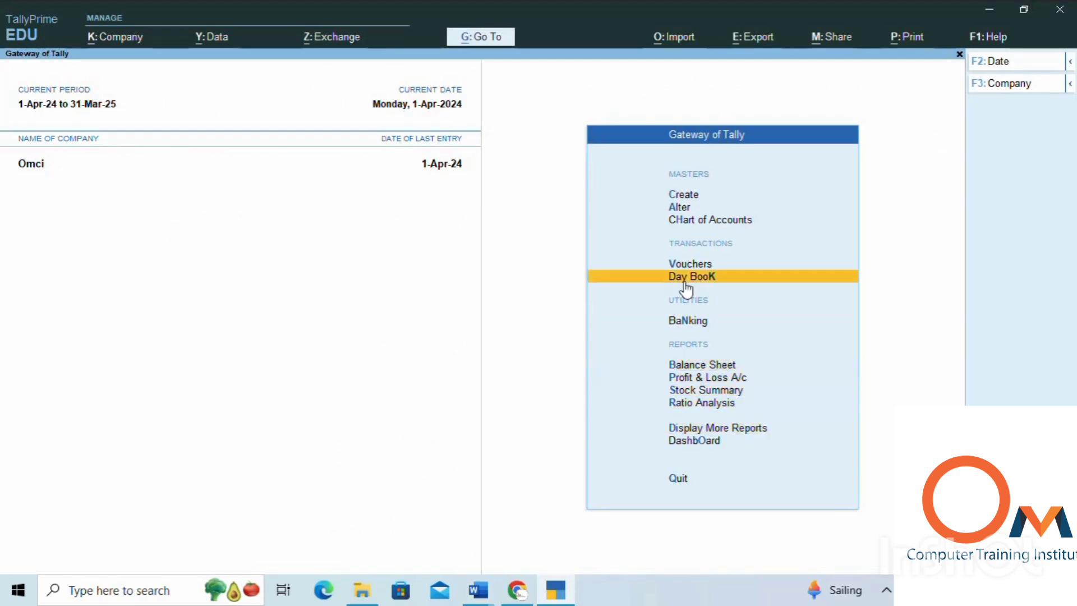
key("Up")
key("Return")
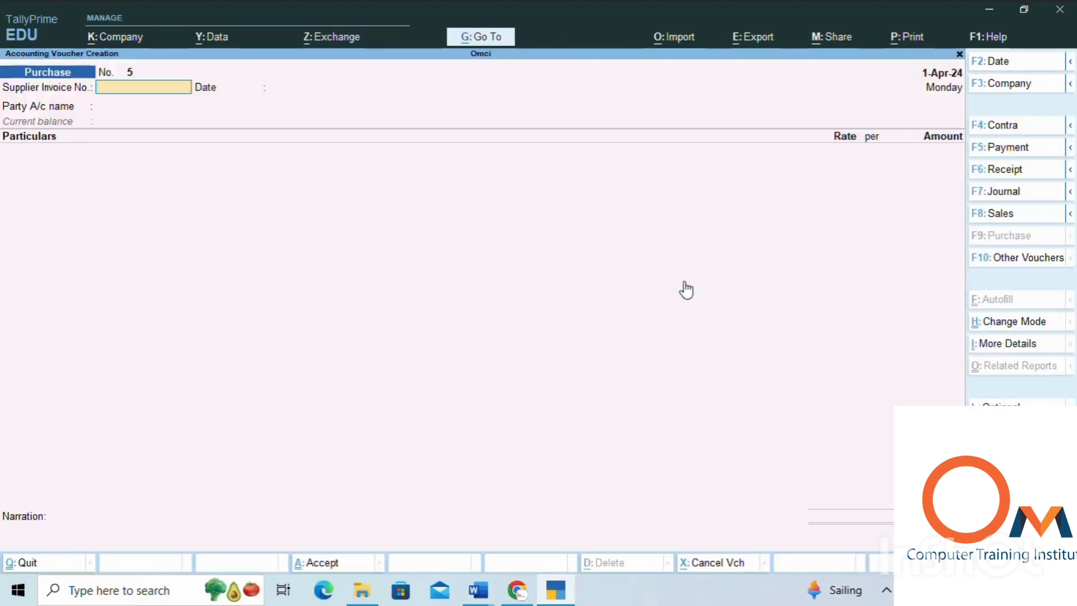
left_click(1007, 215)
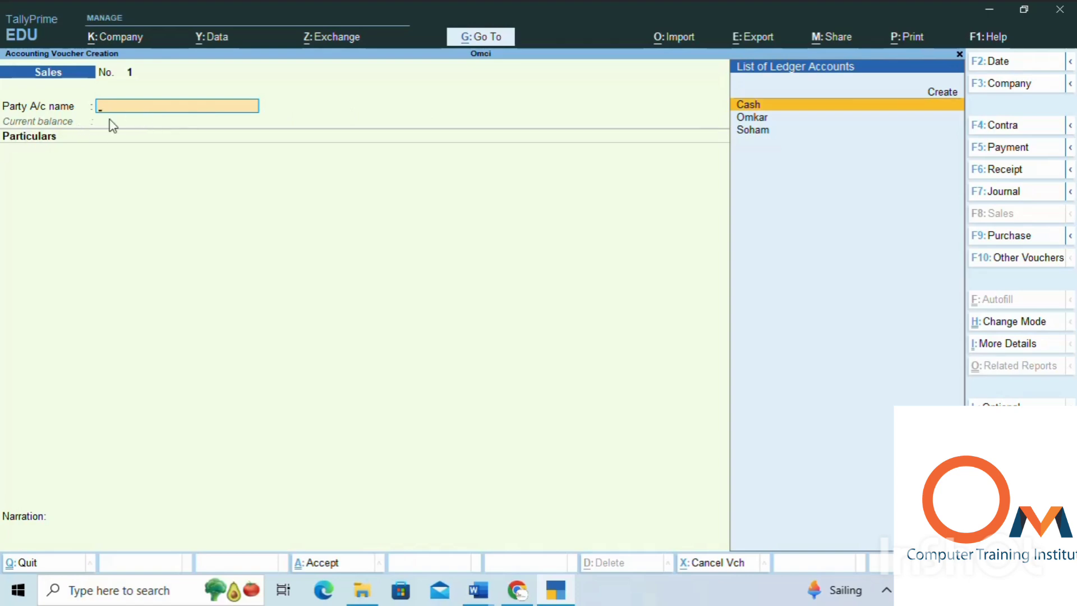
Set the sales voucher's mode to Accounting Invoice
left_click(1009, 323)
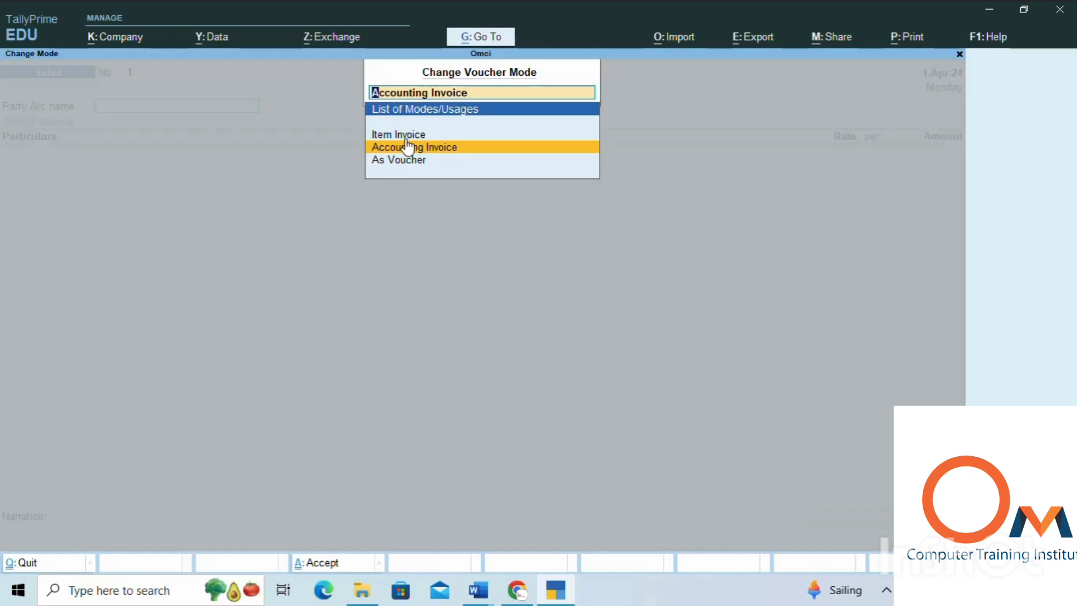
key("Up")
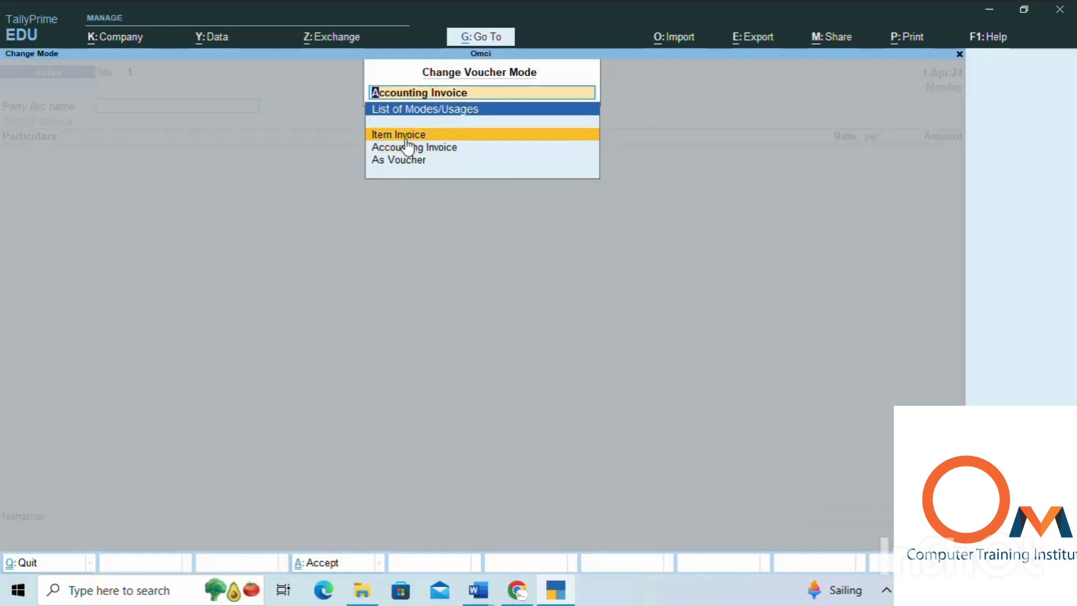
key("Down")
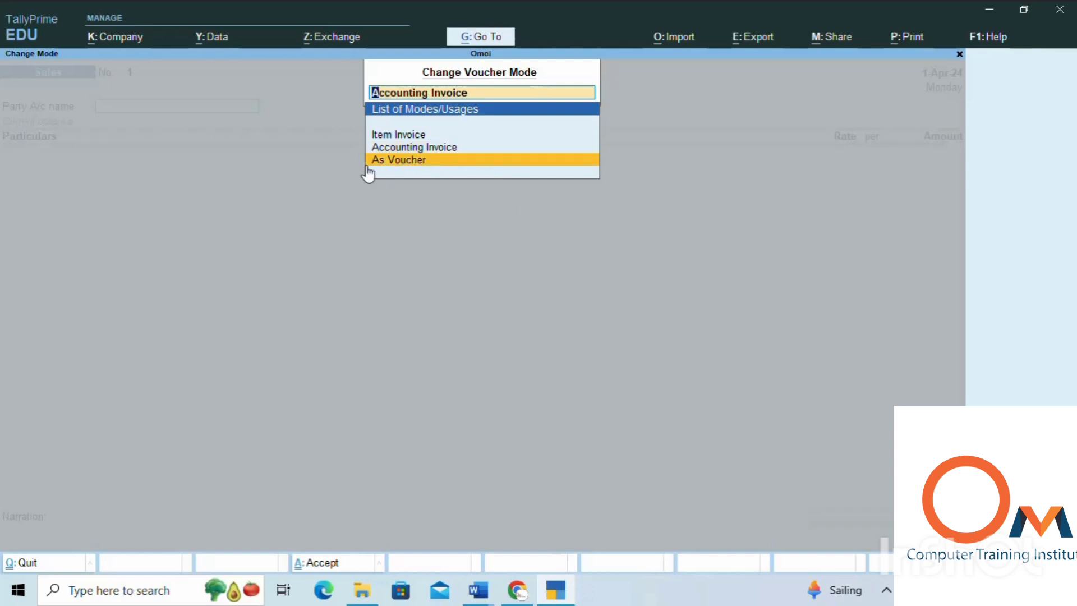
key("Up")
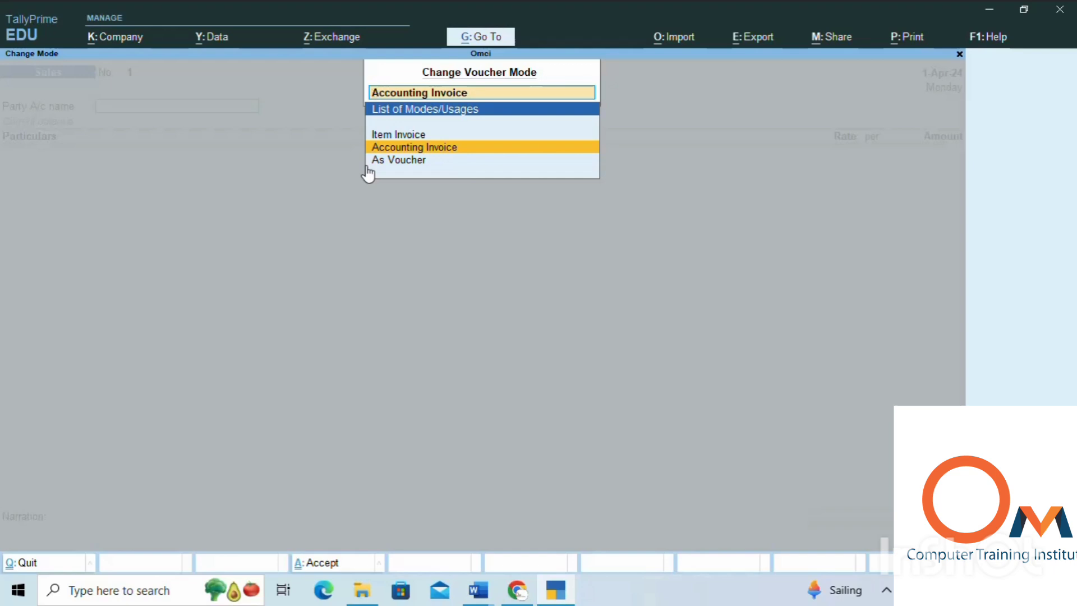
key("Up")
key("Down")
key("Return")
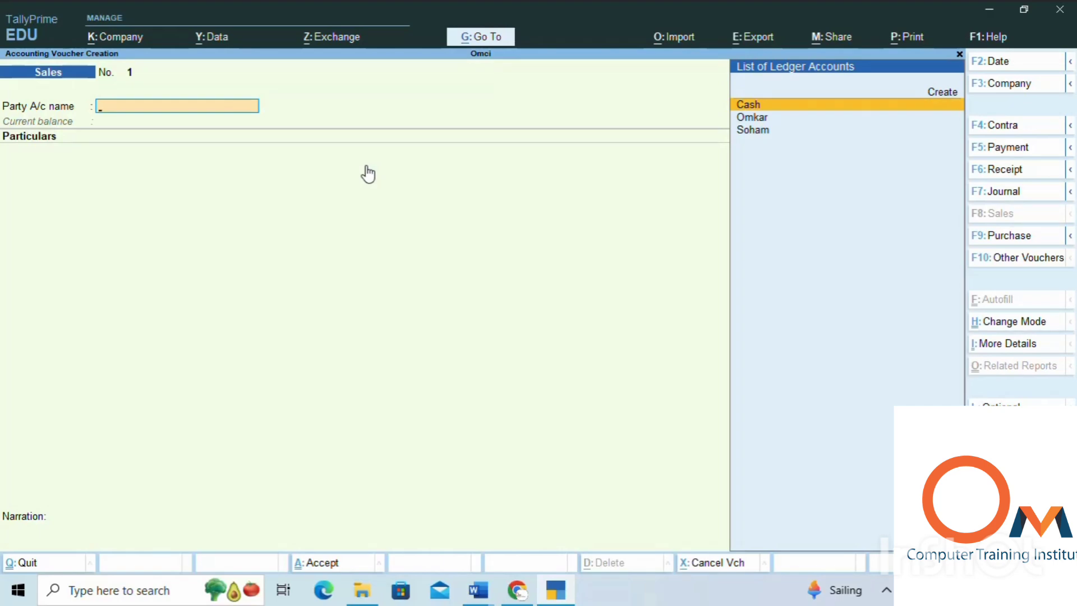
Check the transaction notes, set the sales voucher's party account to Cash, and accept the dispatch and party details unchanged
key("alt+Tab")
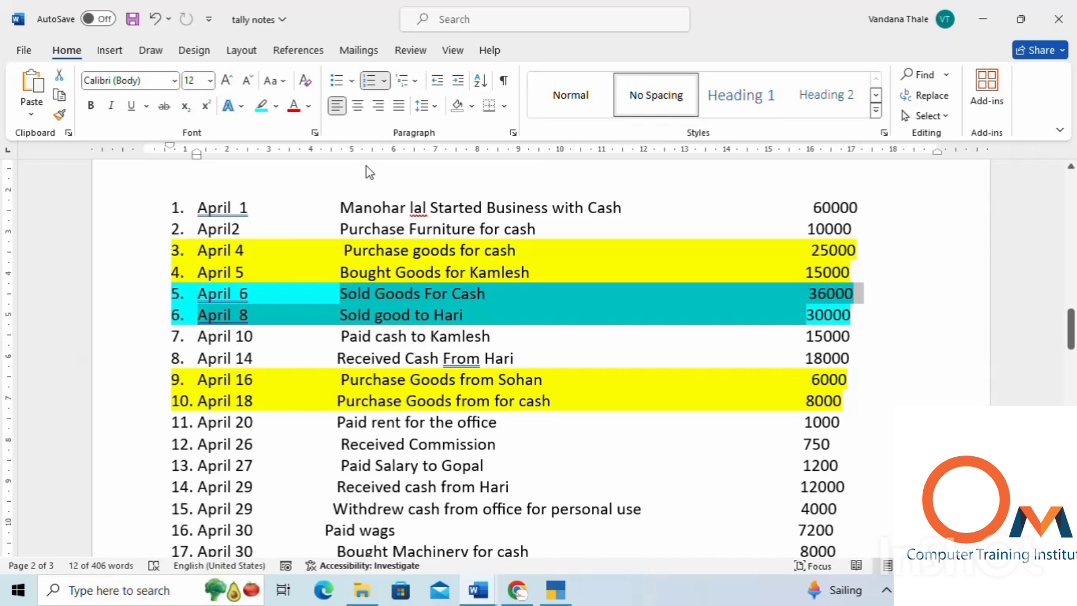
key("alt+Tab")
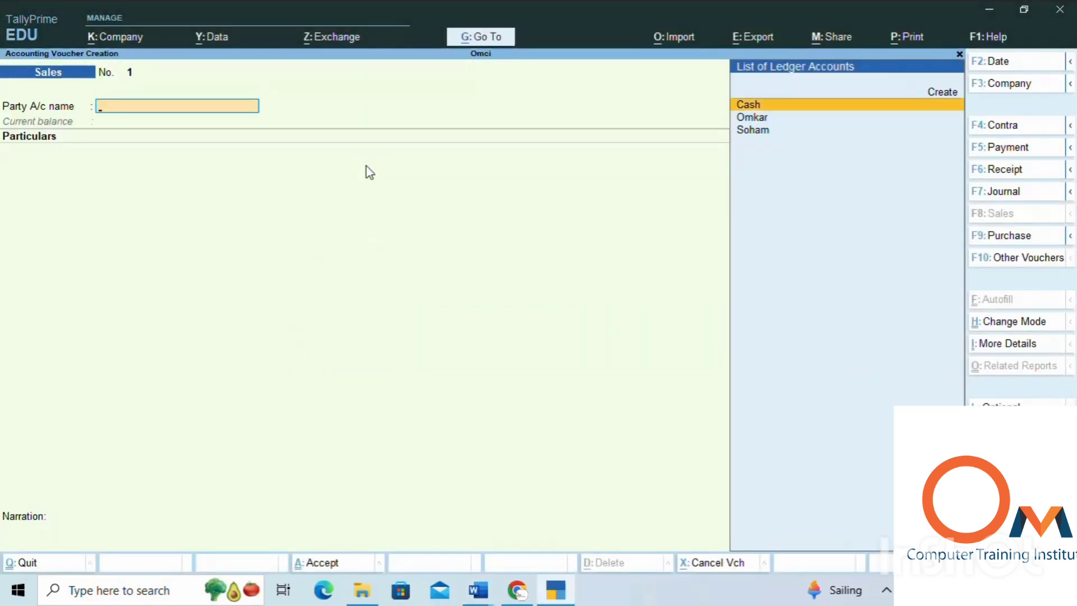
key("Return")
key("Return")
key("Return")
key("Return")
key("Return")
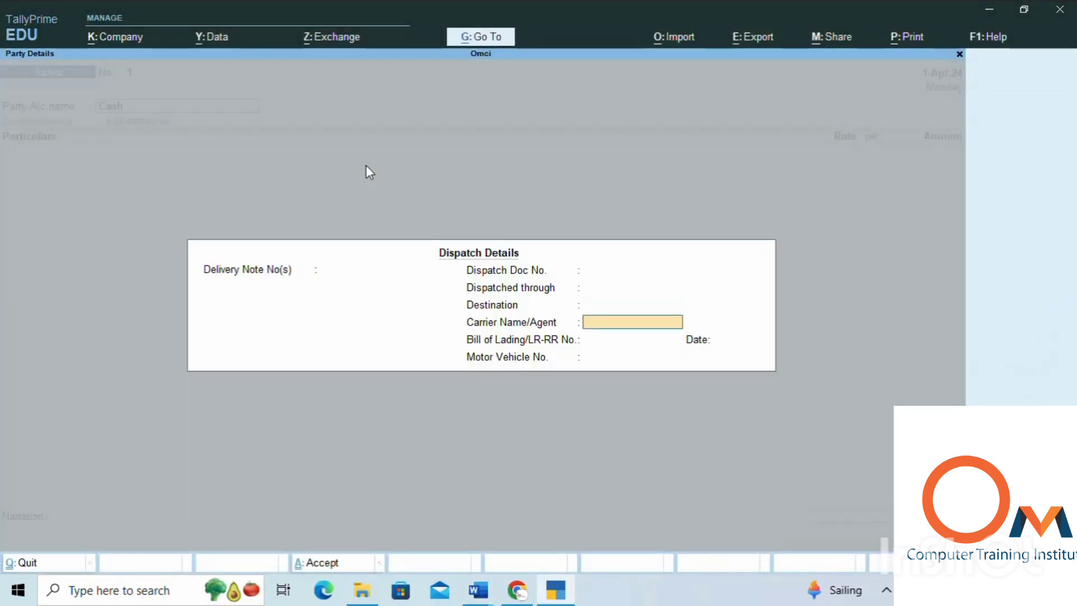
key("Return")
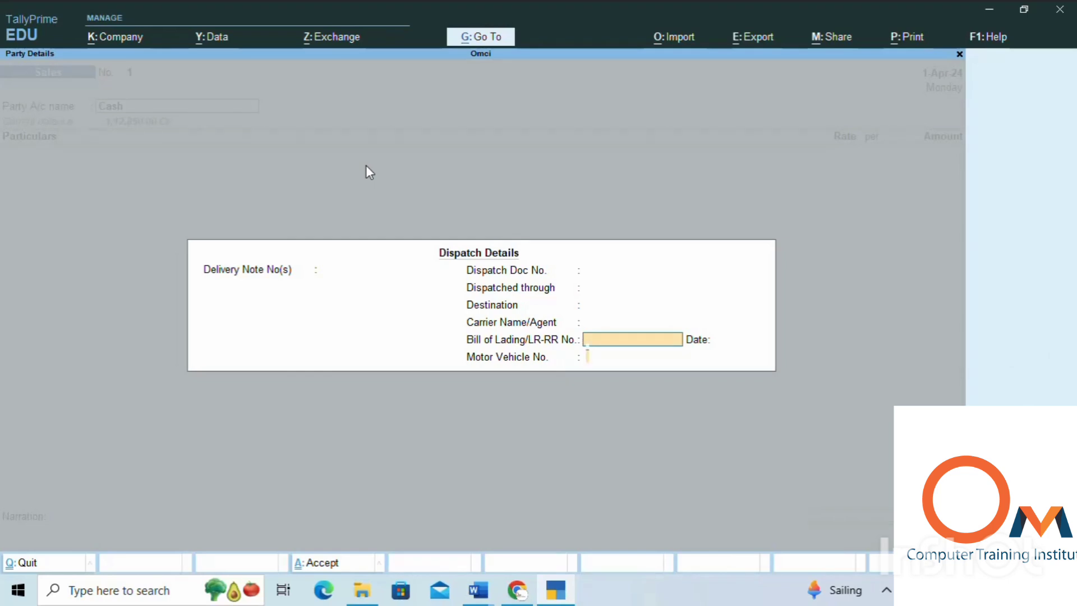
key("Return")
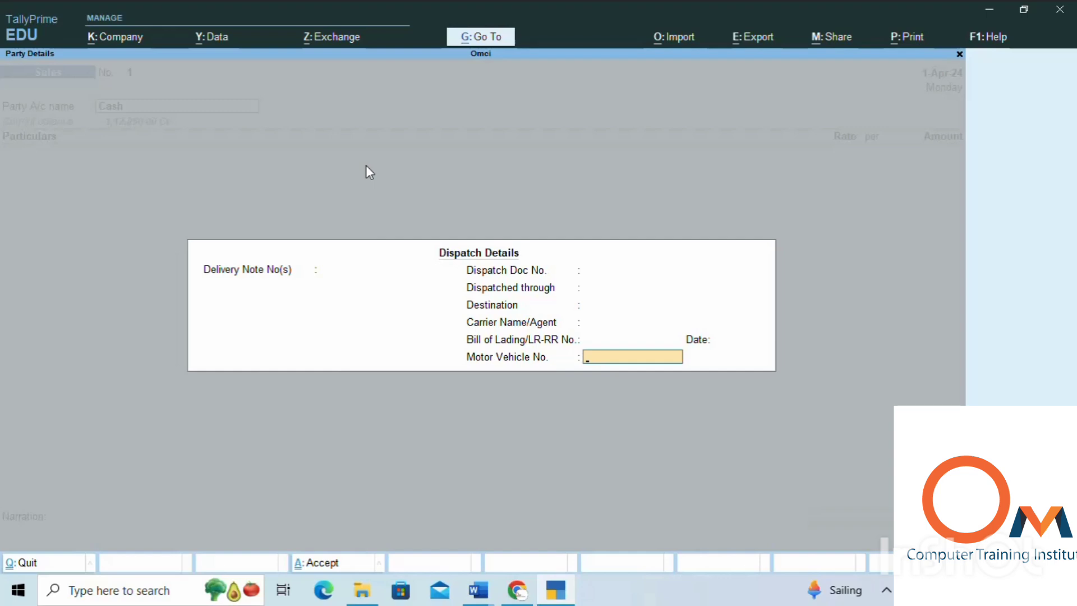
key("Return")
key("Return")
key("Return")
key("Return")
key("Return")
key("Return")
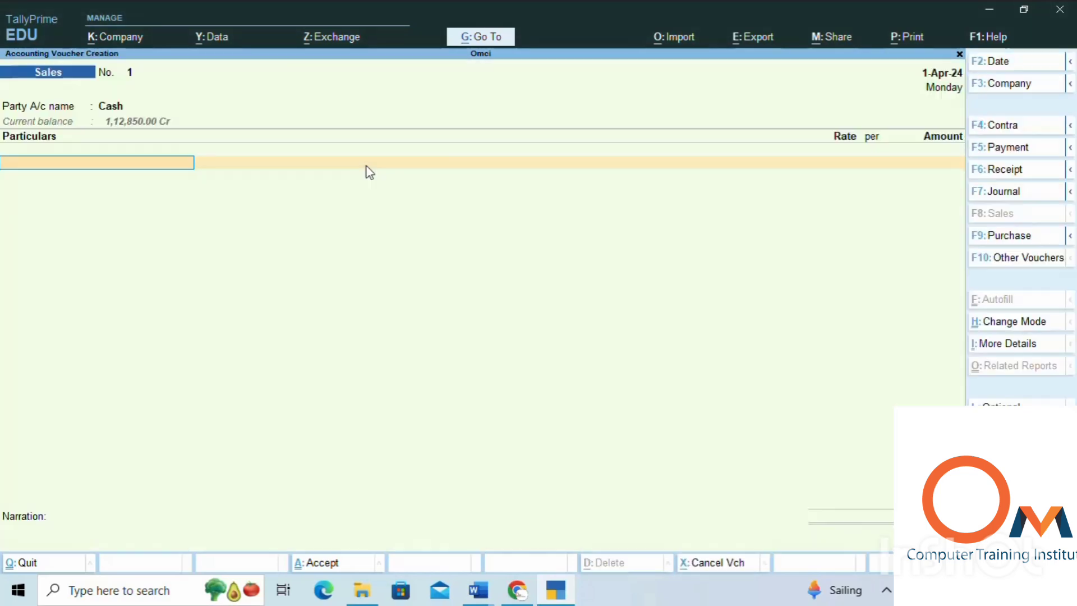
Begin creating a new ledger named Sale from the sales voucher's particulars line
key("Return")
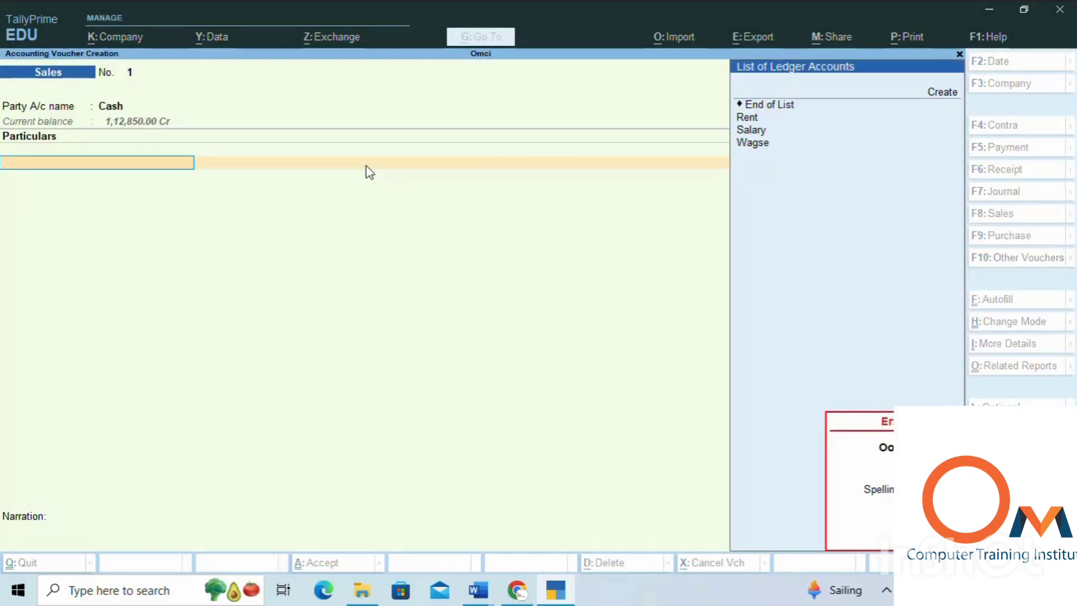
type("S")
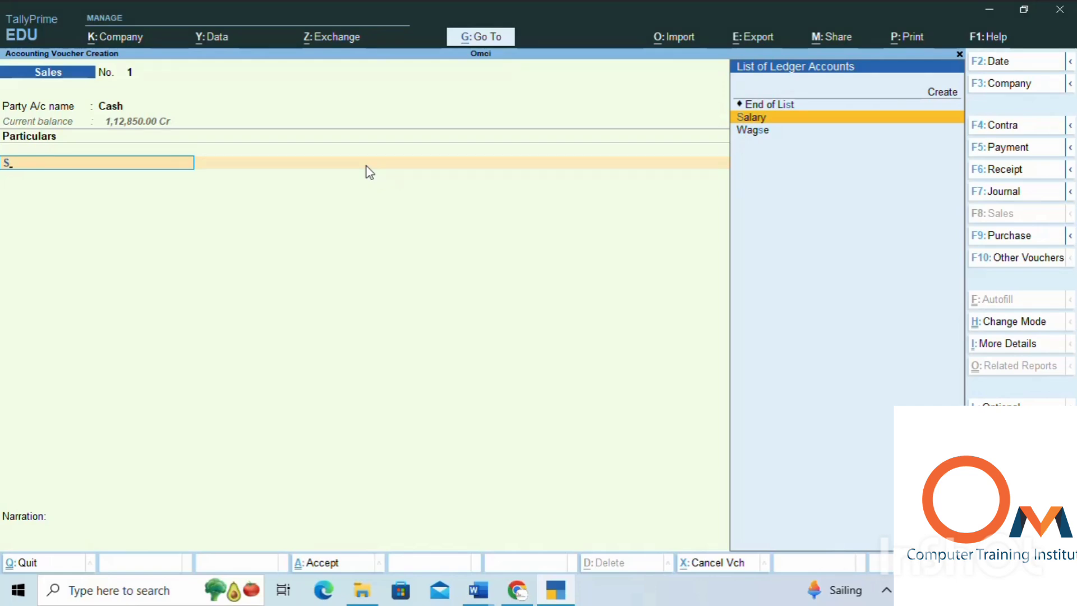
key("ctrl")
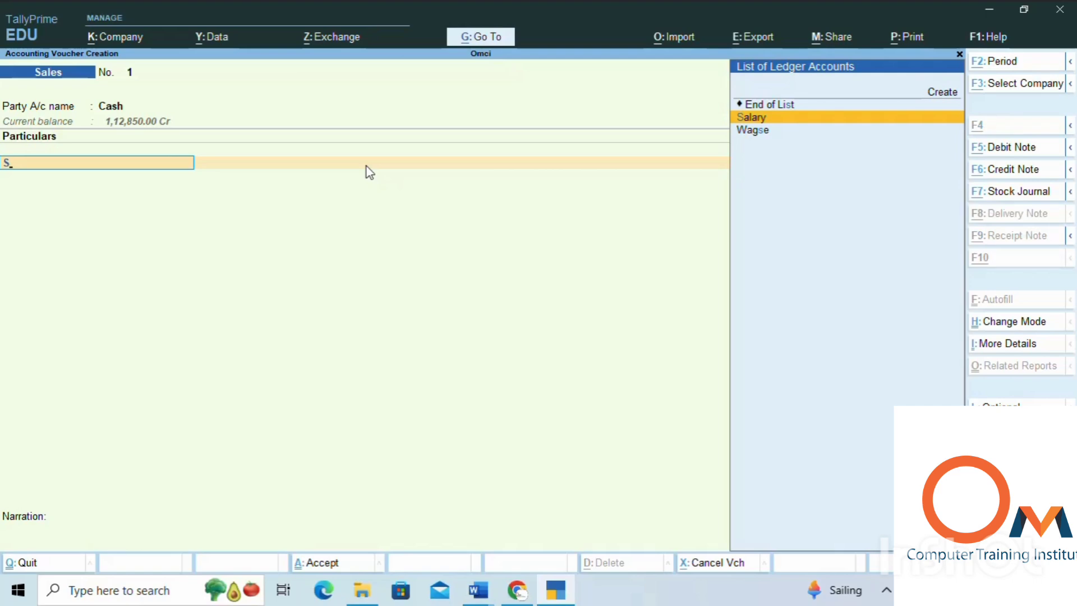
key("alt+c")
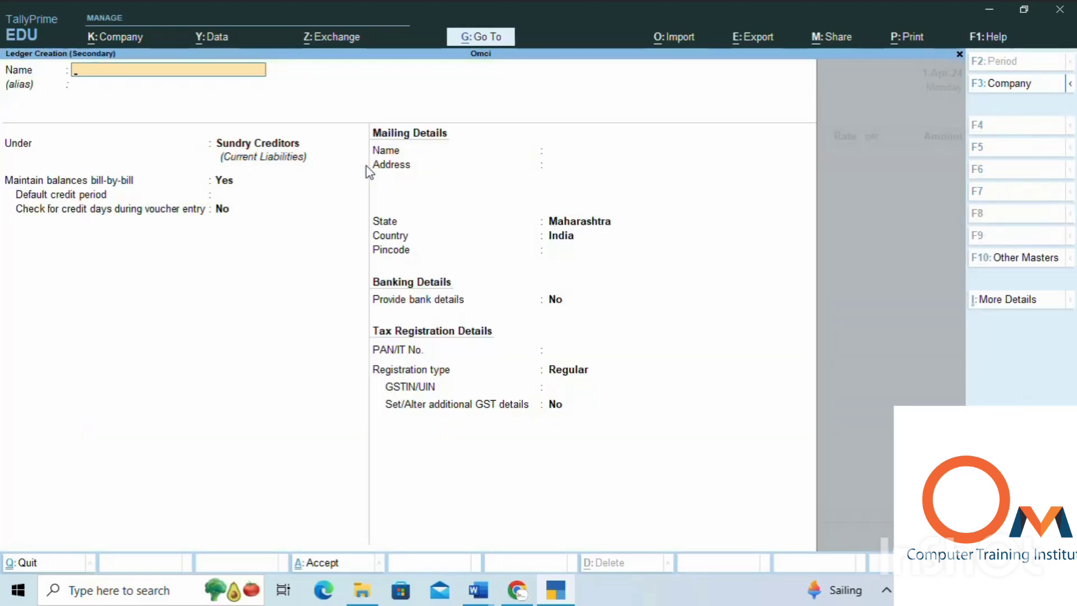
type("Sale")
key("Return")
Try to place the Sale ledger under the Sundry Creditors and Sundry Debtors groups
type("S")
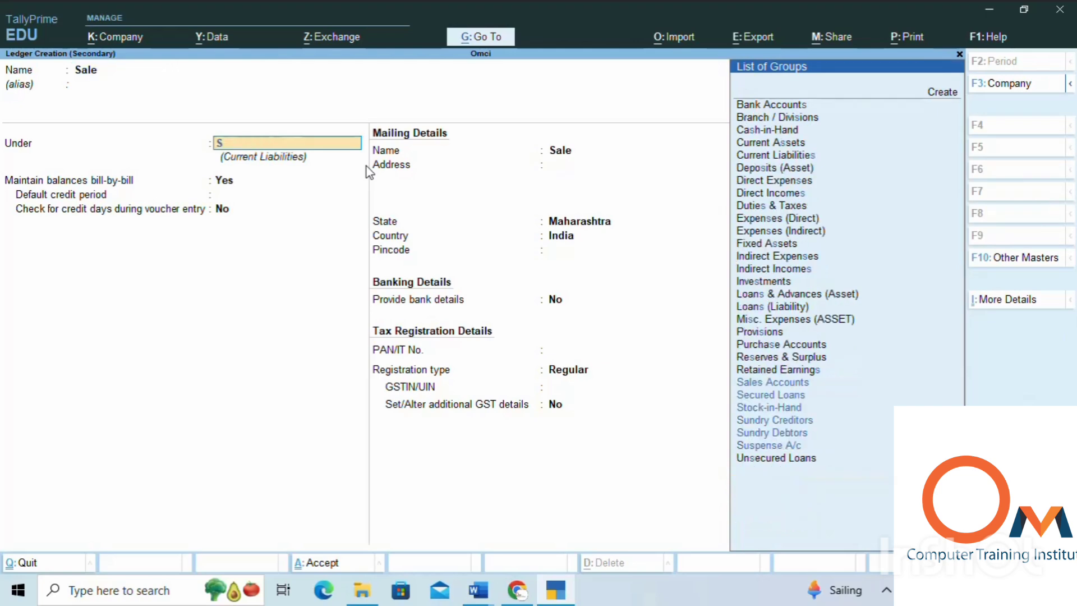
type("un")
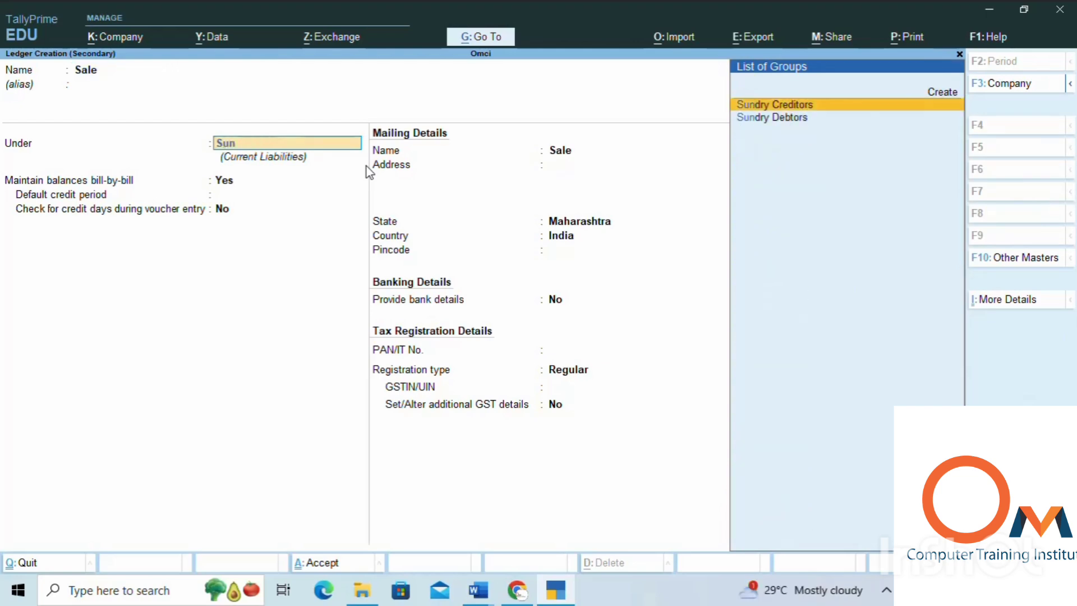
key("Return")
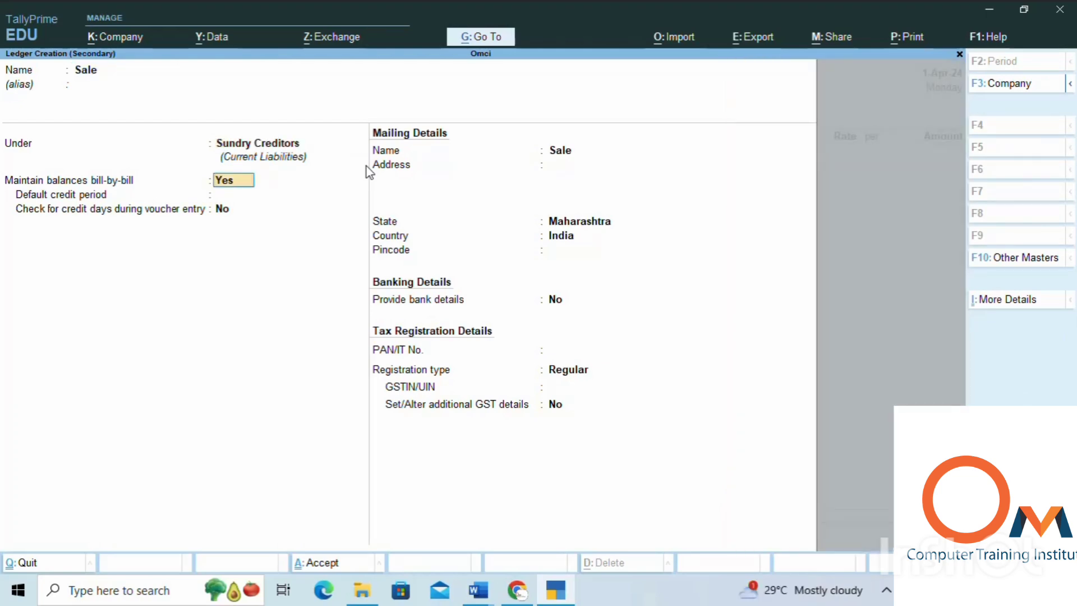
key("BackSpace")
key("Down")
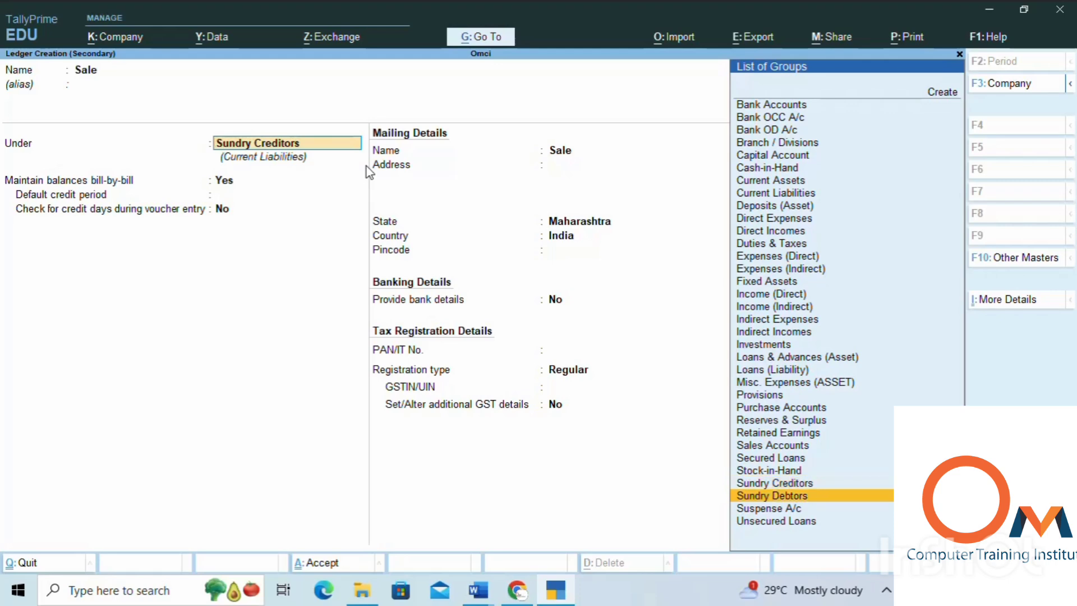
key("Return")
key("Return")
key("Return")
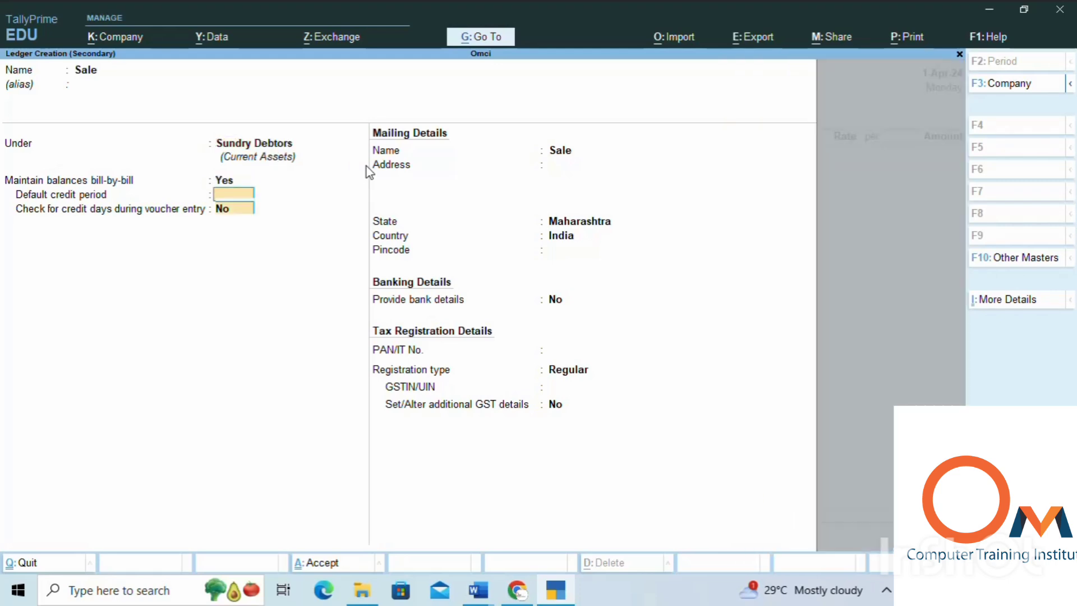
Place the Sale ledger under Sales Accounts with ledger type Not Applicable, and save it
key("BackSpace")
key("BackSpace")
key("BackSpace")
type("Sa")
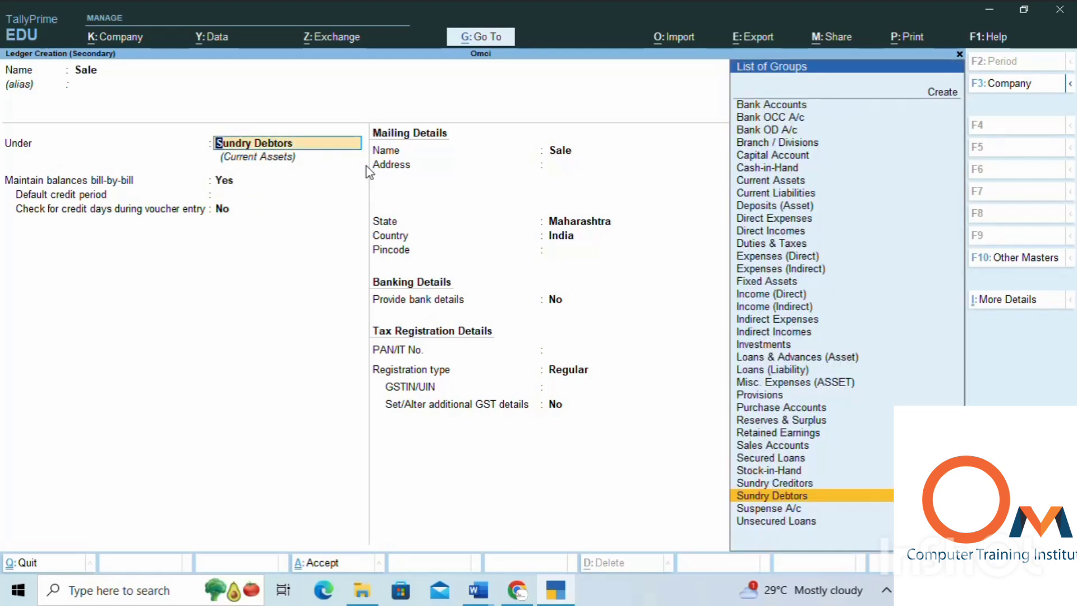
type("l")
key("Return")
key("Return")
key("Return")
key("Return")
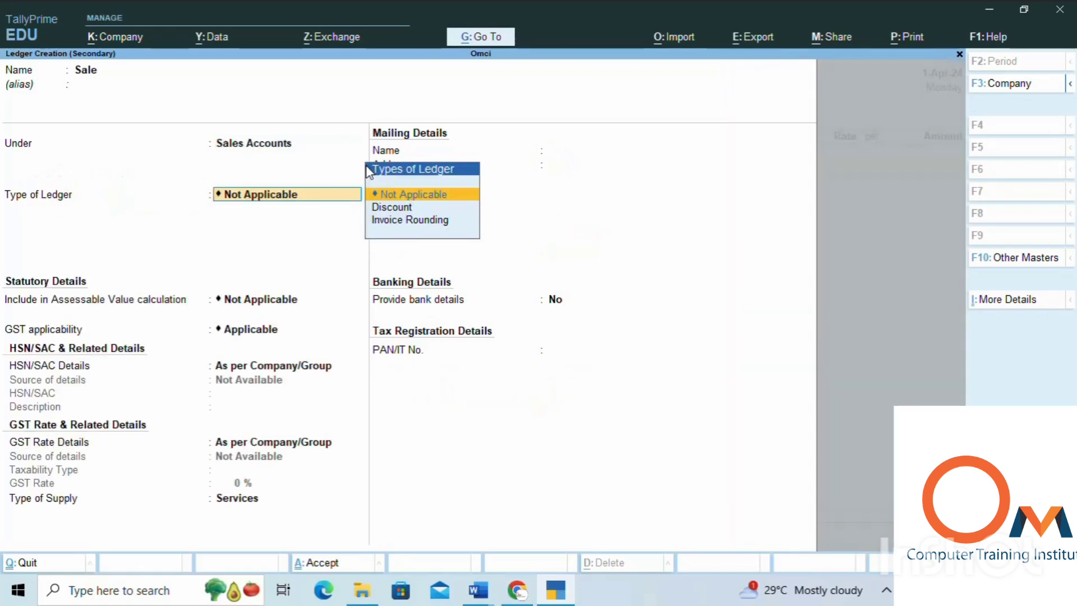
key("Return")
key("Return")
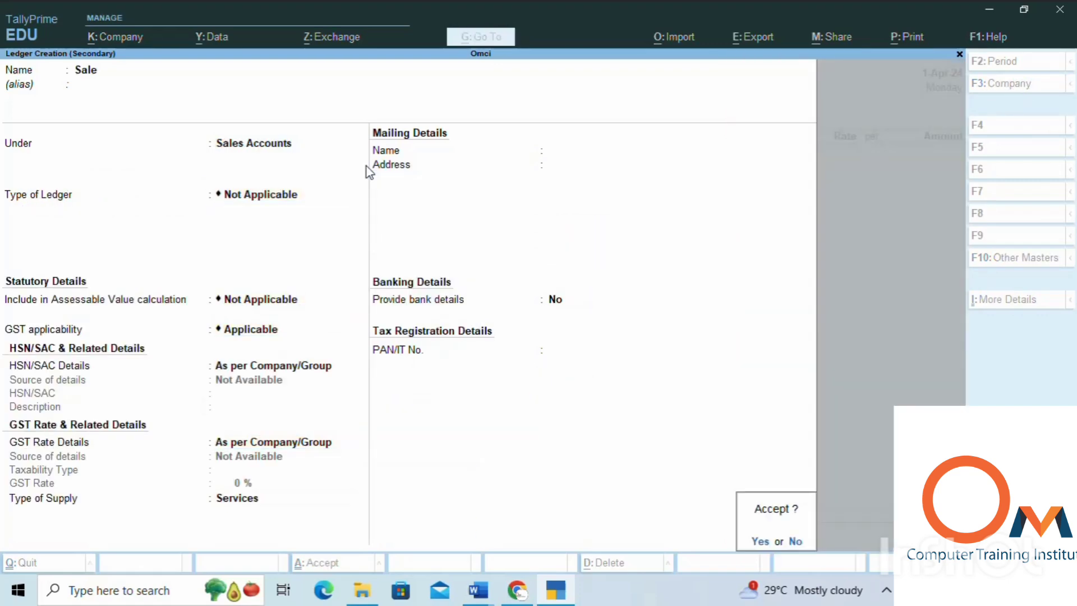
key("Return")
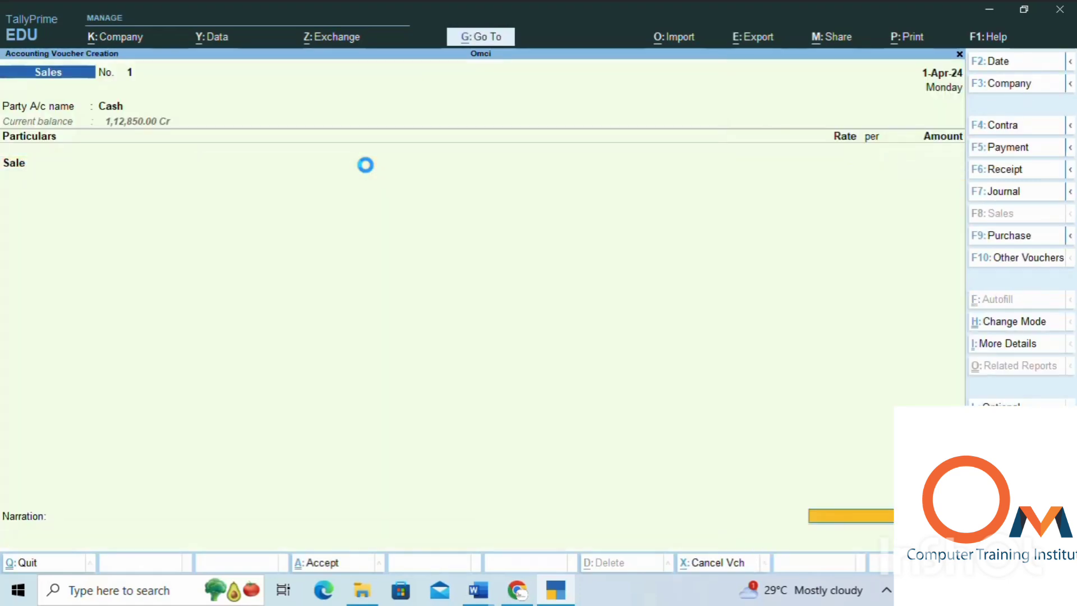
Enter an amount of 36,000 for the Sale ledger, leave the narration blank, and save the sales voucher
left_click(15, 164)
key("Return")
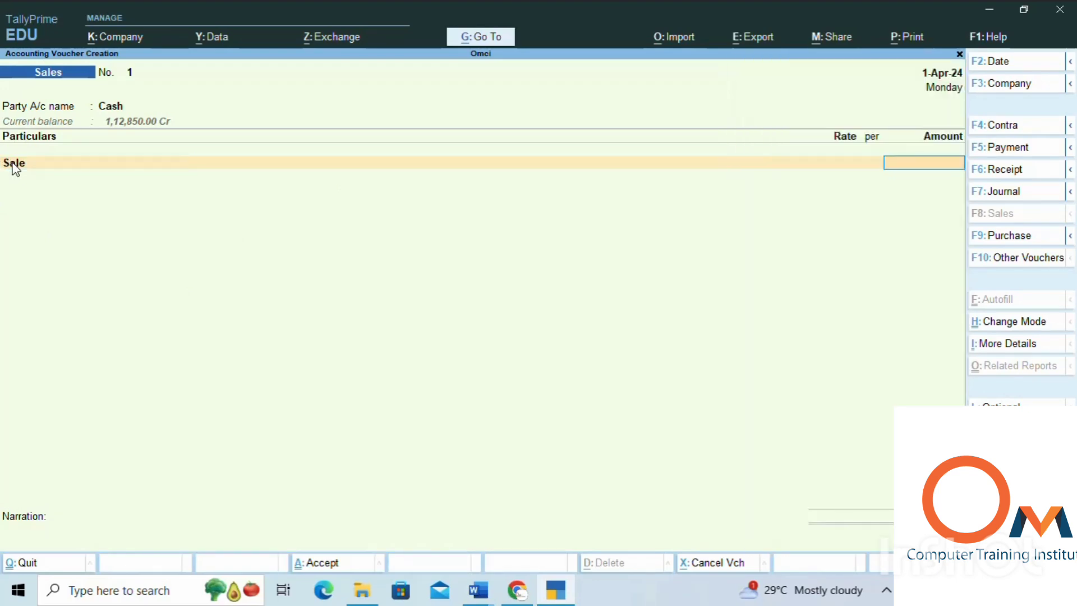
type("36,000")
key("Return")
key("Return")
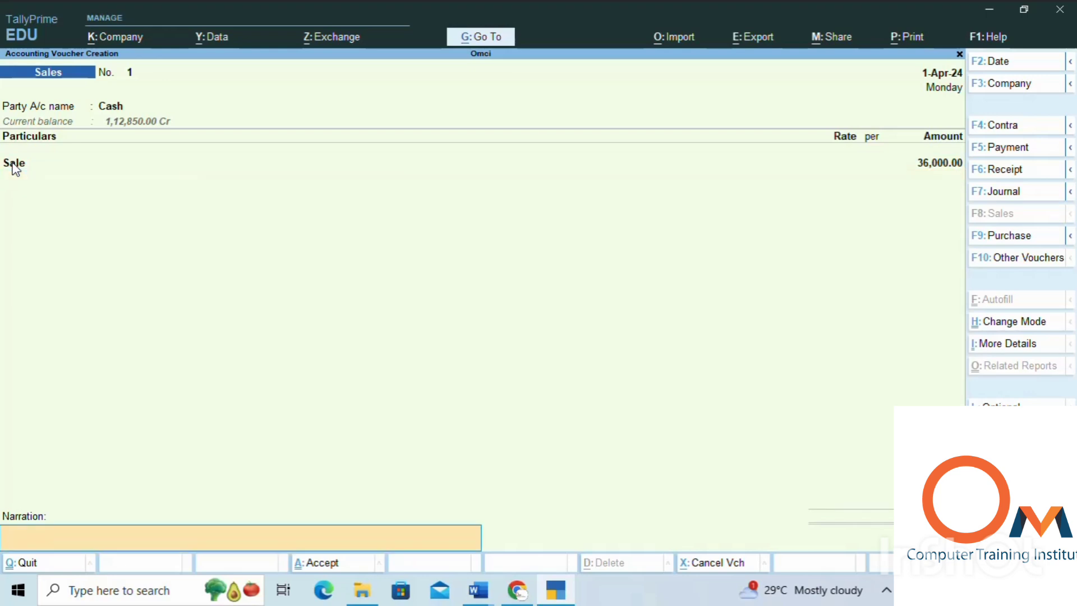
key("Return")
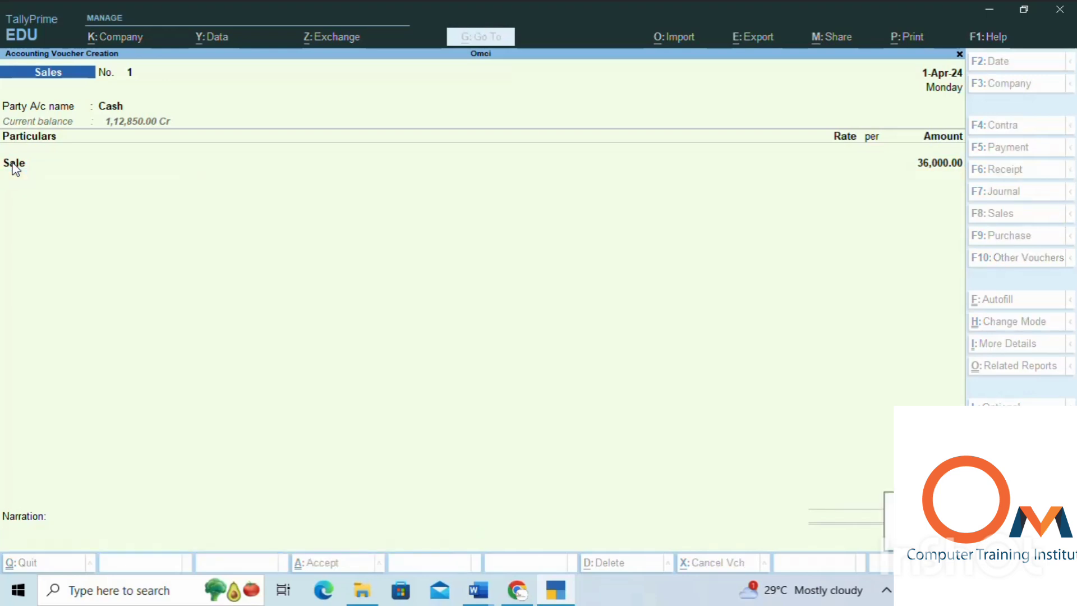
key("Return")
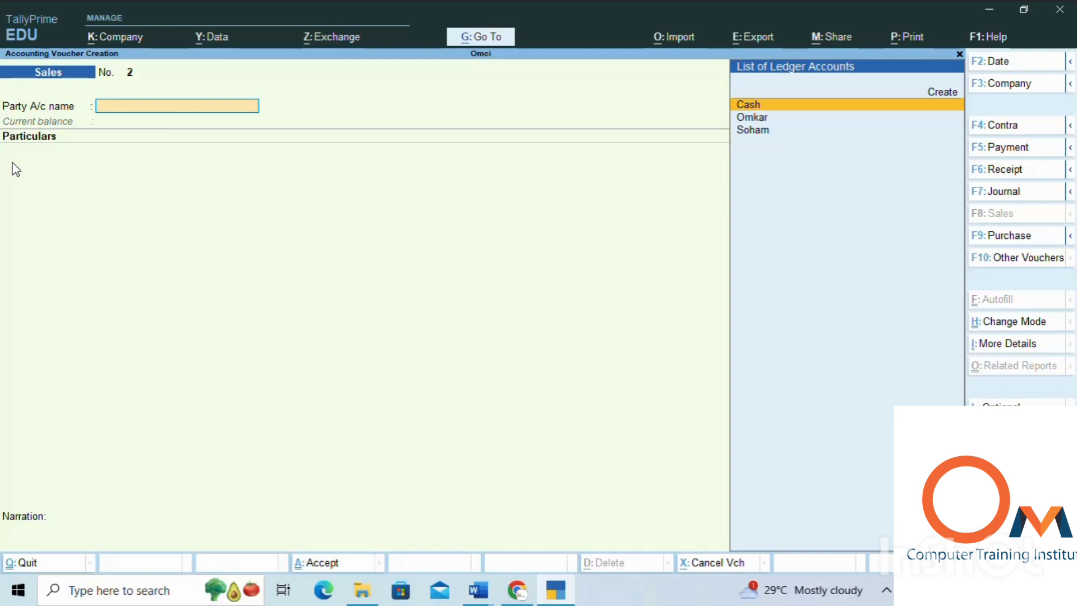
Begin creating a ledger from the voucher's party account line, using the name of the April 8 credit customer
key("Up")
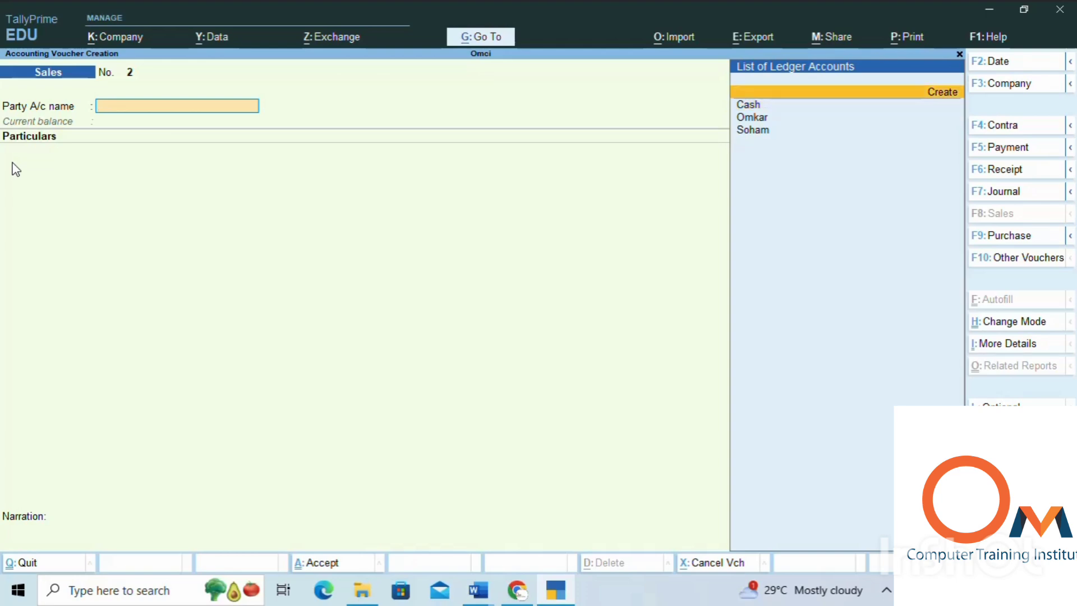
key("Return")
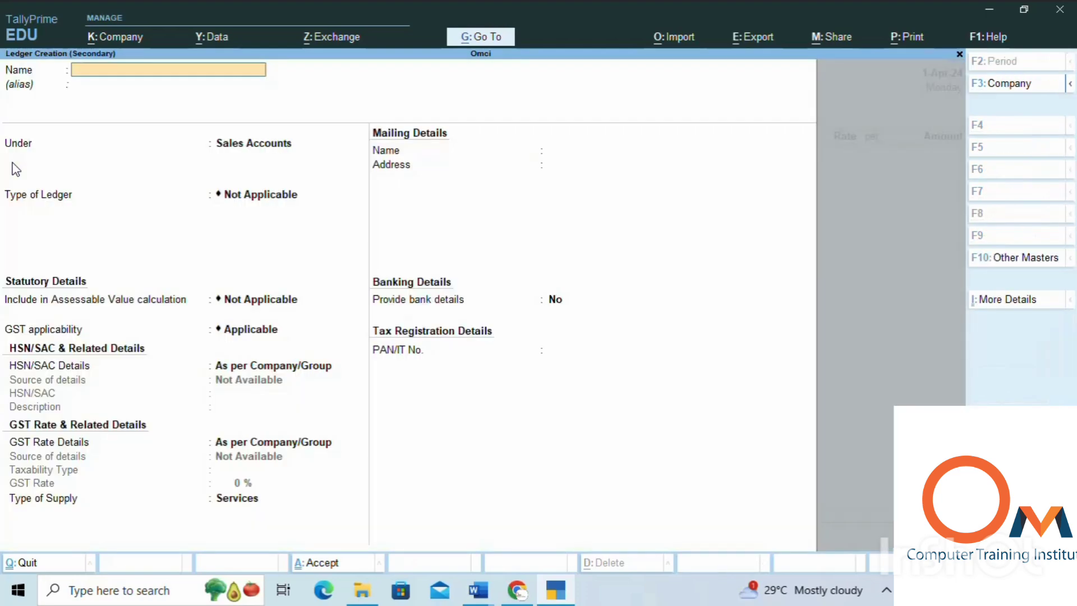
type("Hari")
key("Return")
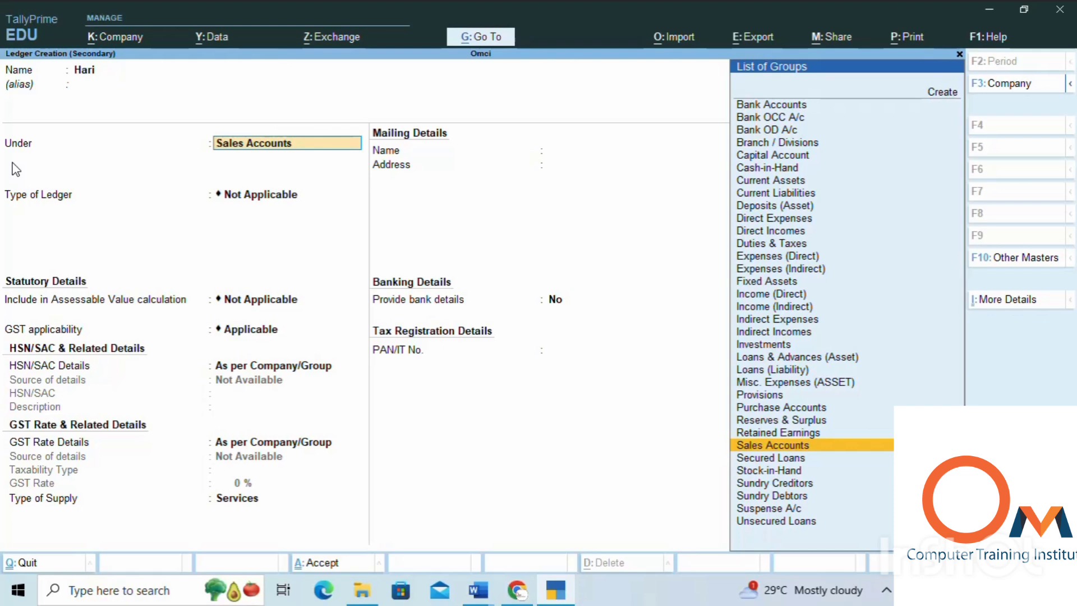
Place the new customer ledger under the Sundry Debtors group
type("Sun")
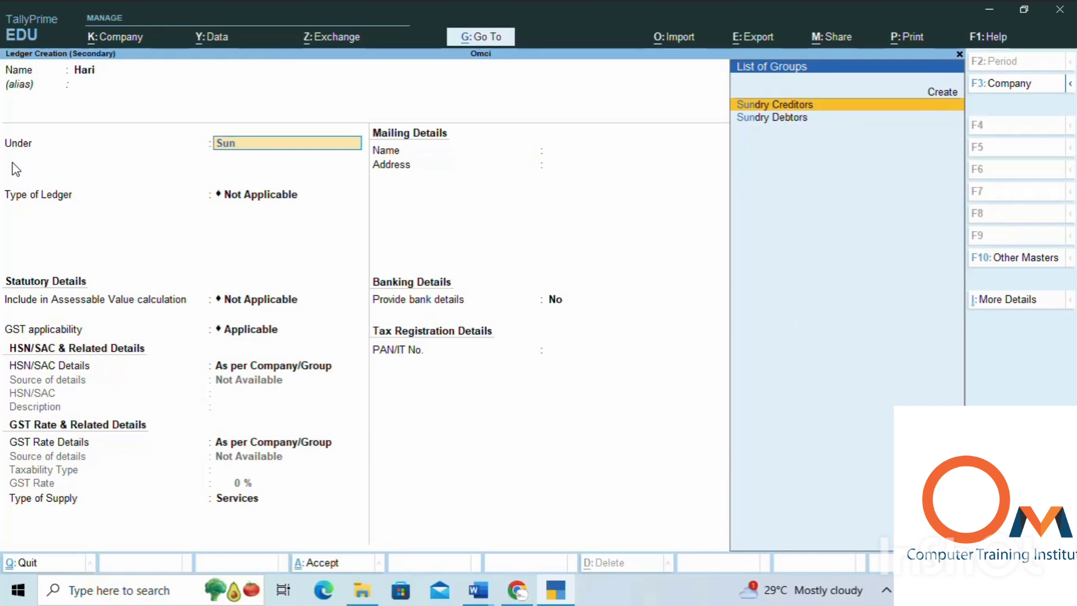
key("Return")
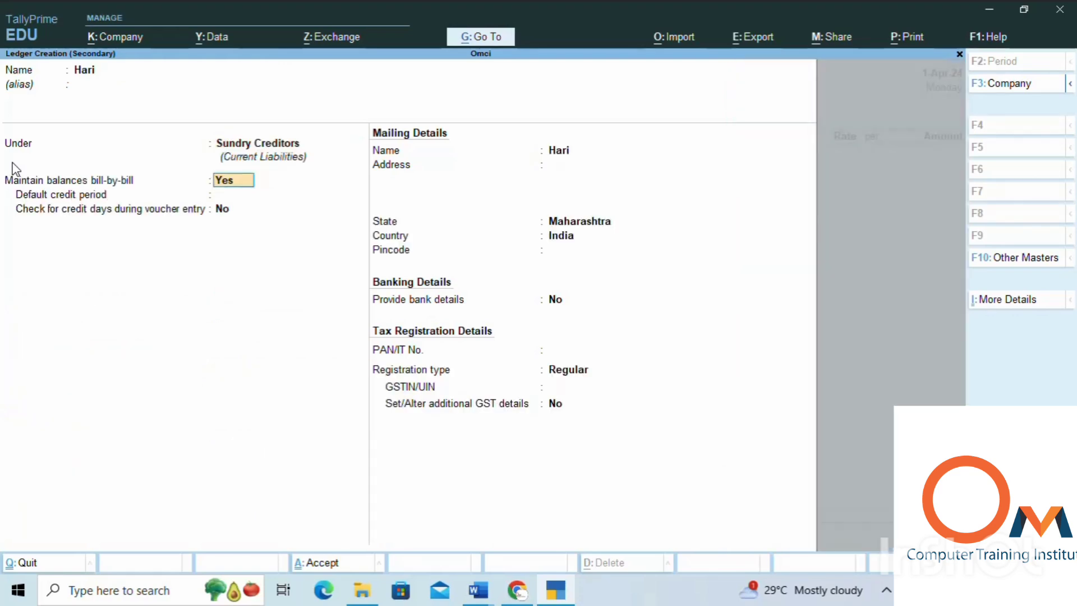
key("BackSpace")
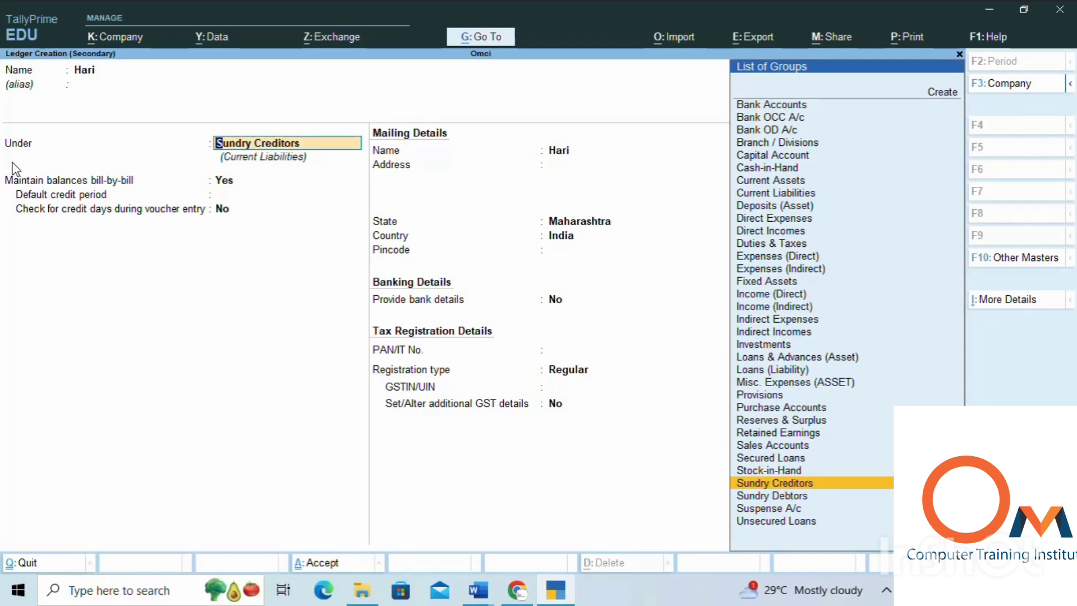
key("Down")
key("Return")
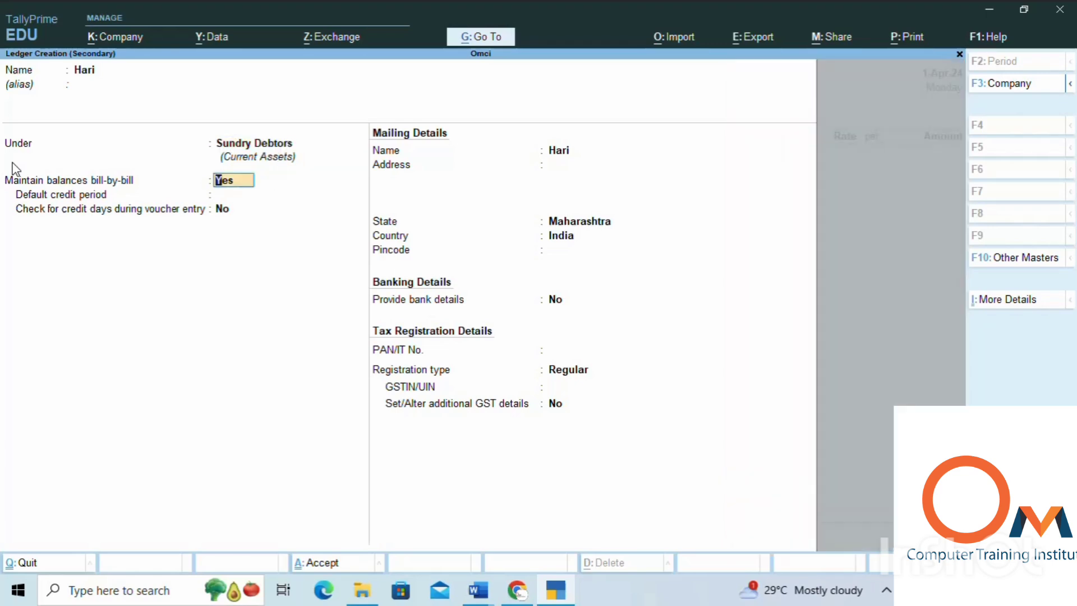
Keep bill-by-bill balances on, leave the customer ledger's remaining details at their defaults, and save the ledger
key("Return")
key("Return")
key("Return")
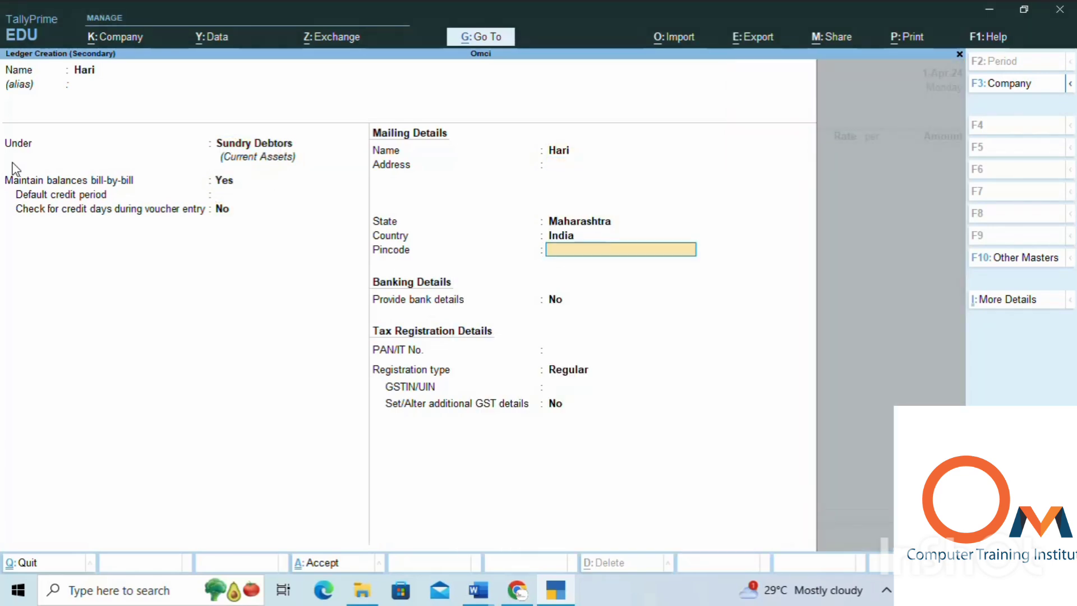
key("Return")
key("Return")
key("Return")
key("Return")
key("Return")
key("Return")
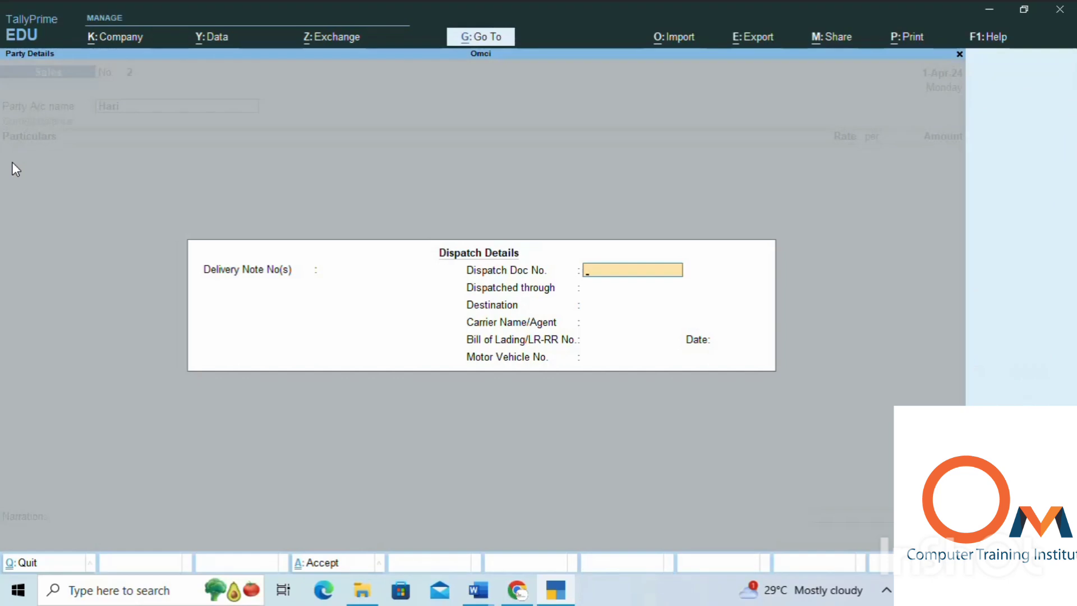
Leave the dispatch details blank and accept the default party details for the credit customer's voucher
key("Return")
key("Return")
key("Return")
key("Return")
key("Return")
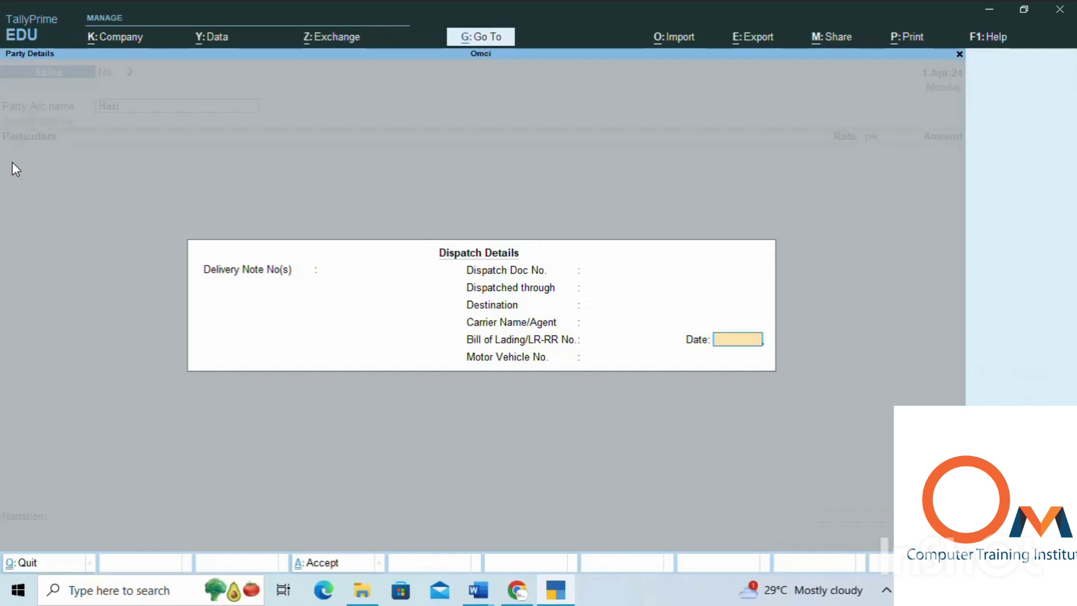
key("Return")
key("Return")
key("Return")
key("Return")
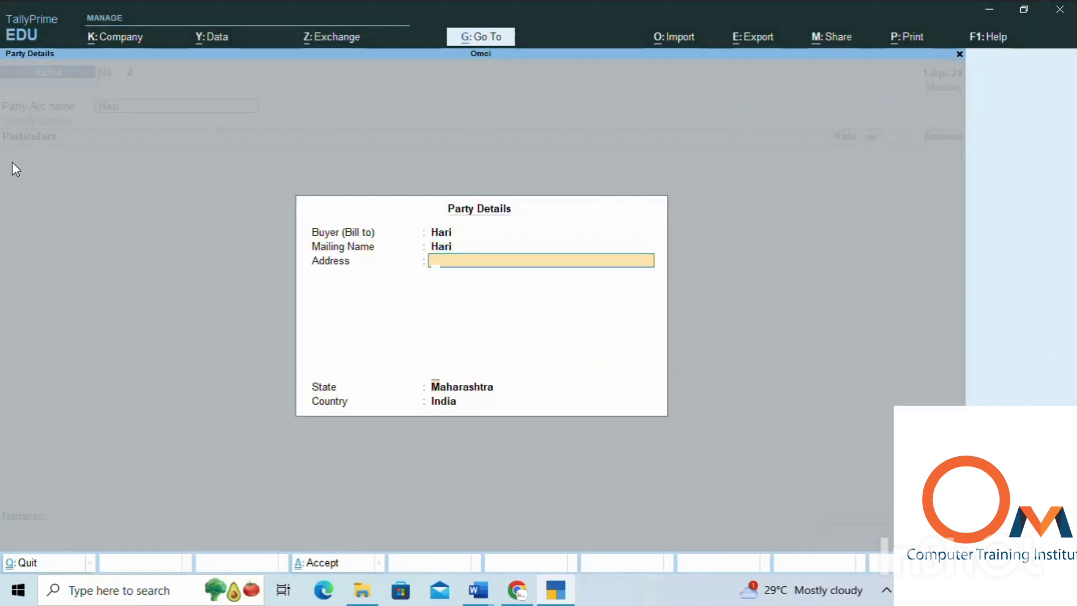
key("Return")
key("Return")
key("Return")
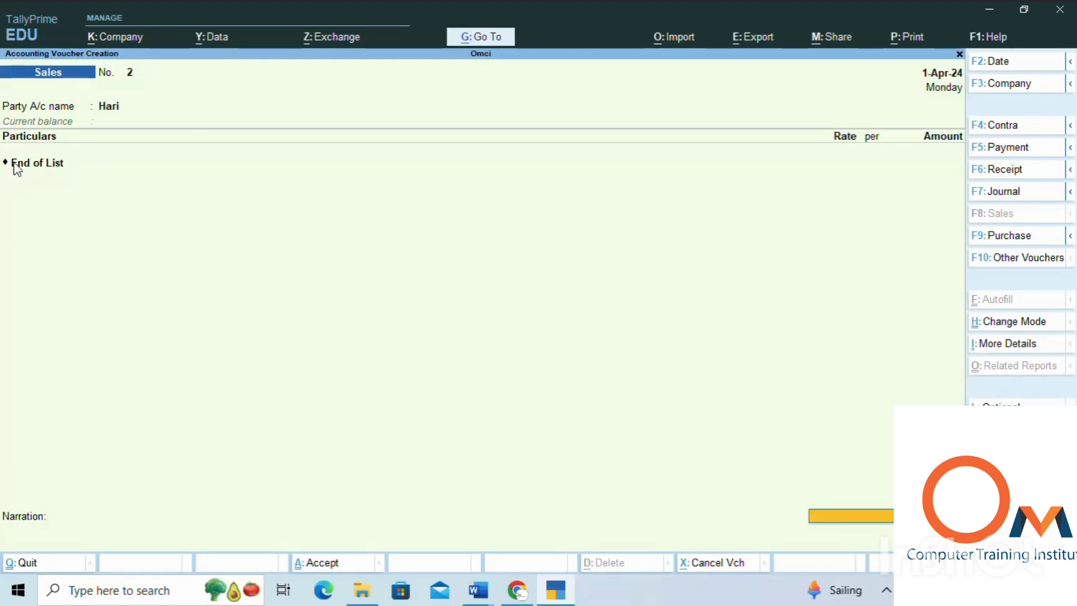
Select the Sale ledger in the particulars, check the credit sale in the Word notes, and enter 30,000 as its amount
left_click(24, 166)
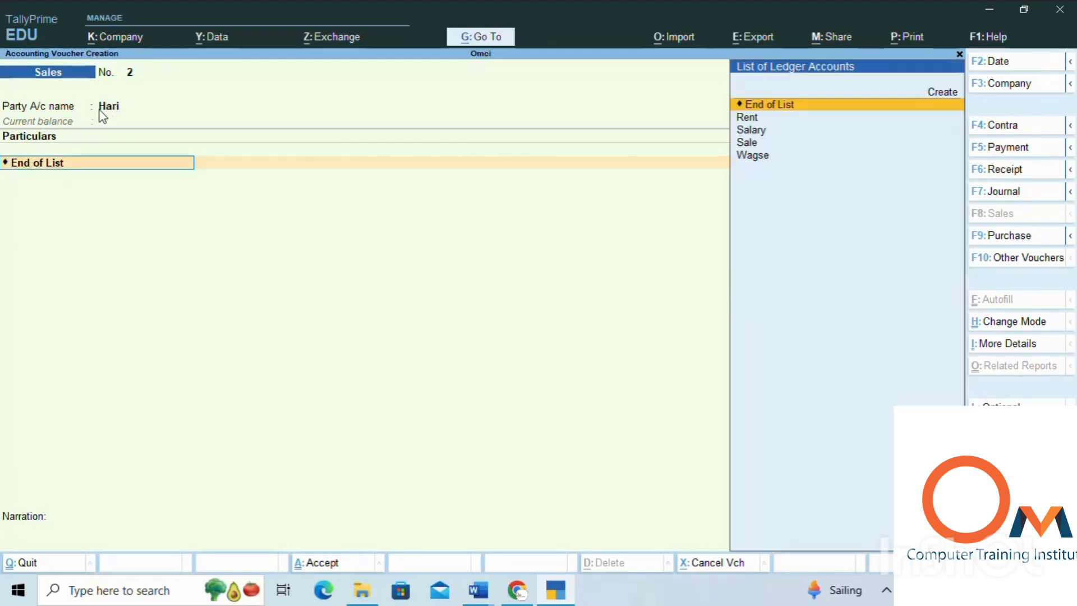
key("Down")
key("Down")
key("Down")
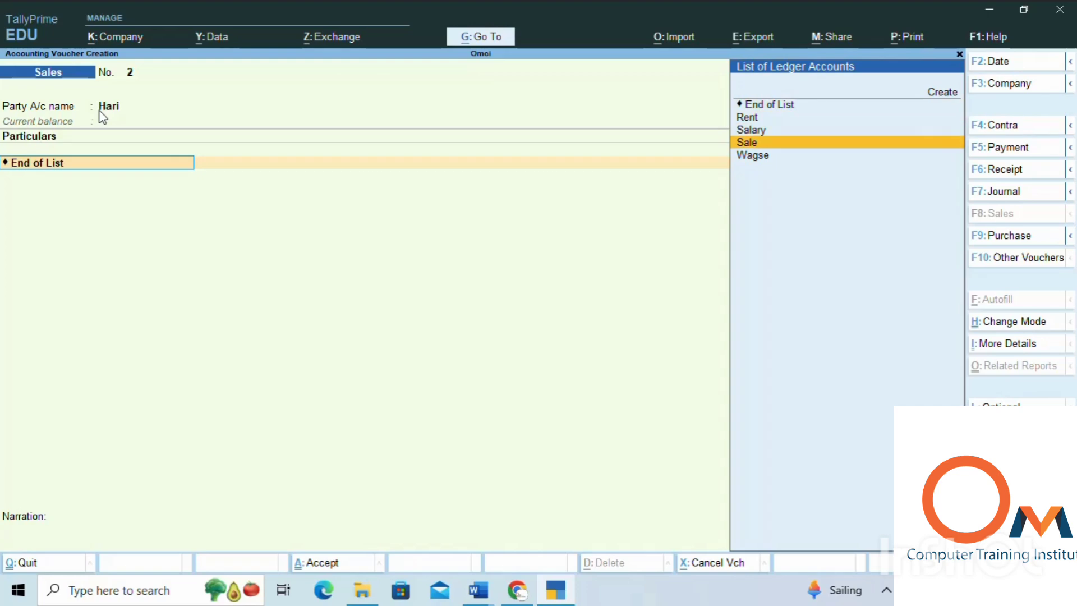
key("Return")
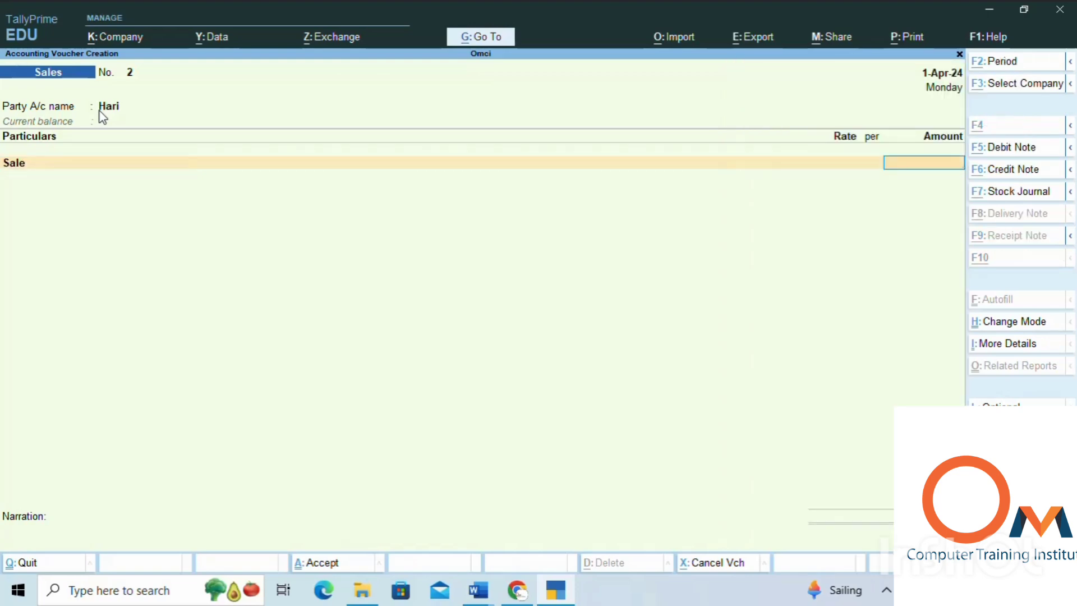
key("alt+Tab")
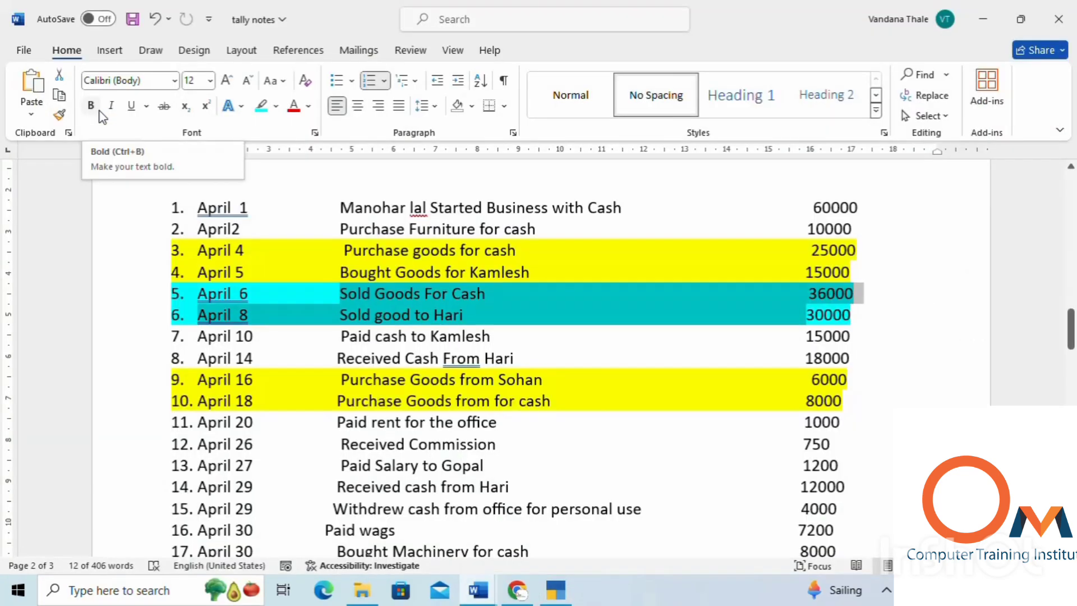
key("alt+Tab")
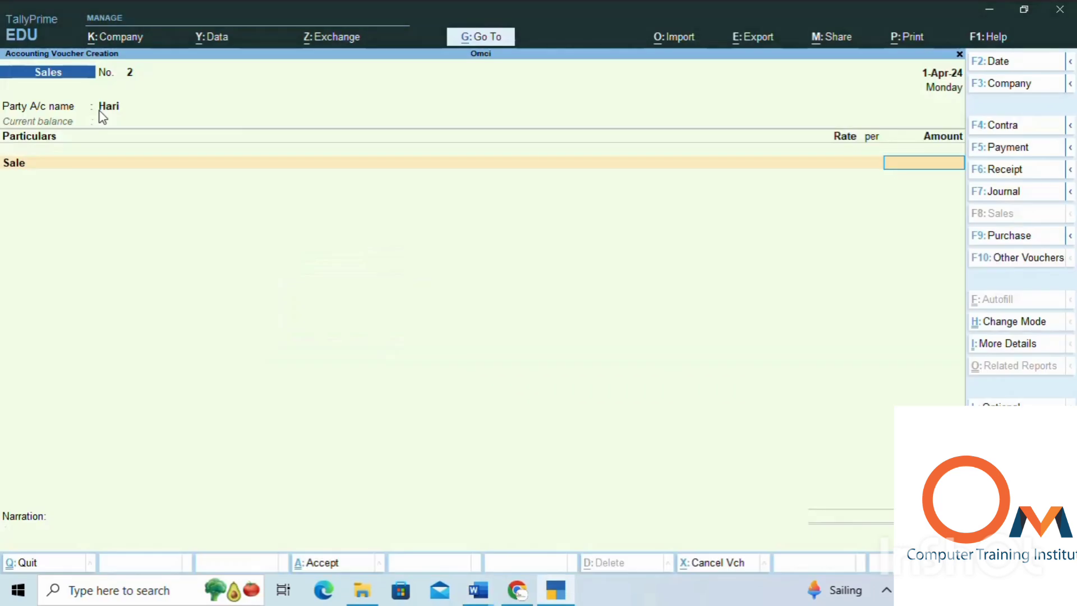
type("3")
type("0000")
key("Return")
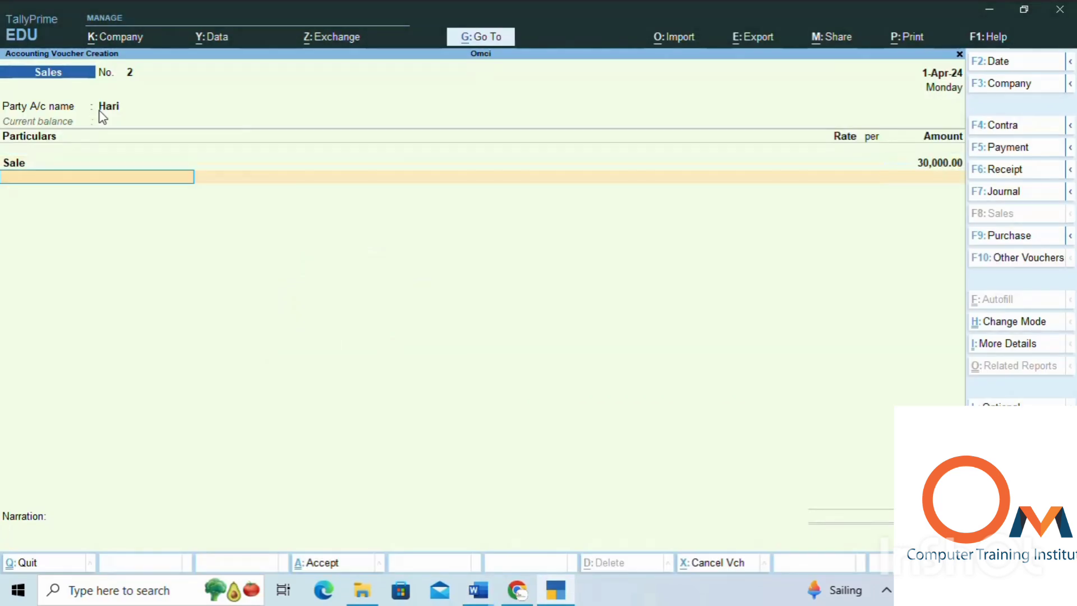
Record the bill-wise details as a New Ref named 1, leave the narration blank, and save the sales voucher
key("Return")
key("Return")
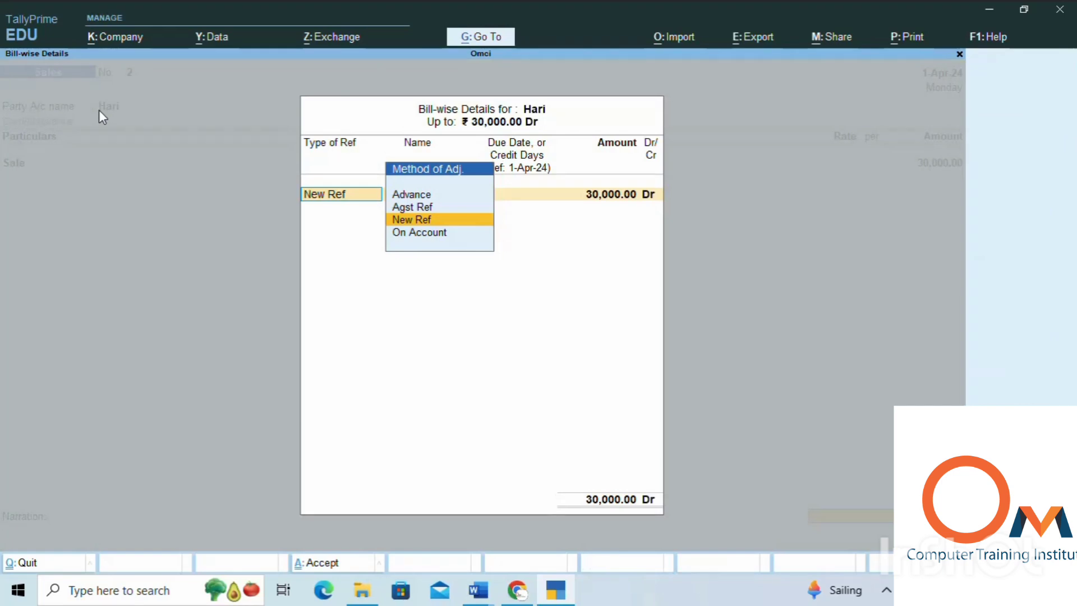
key("Return")
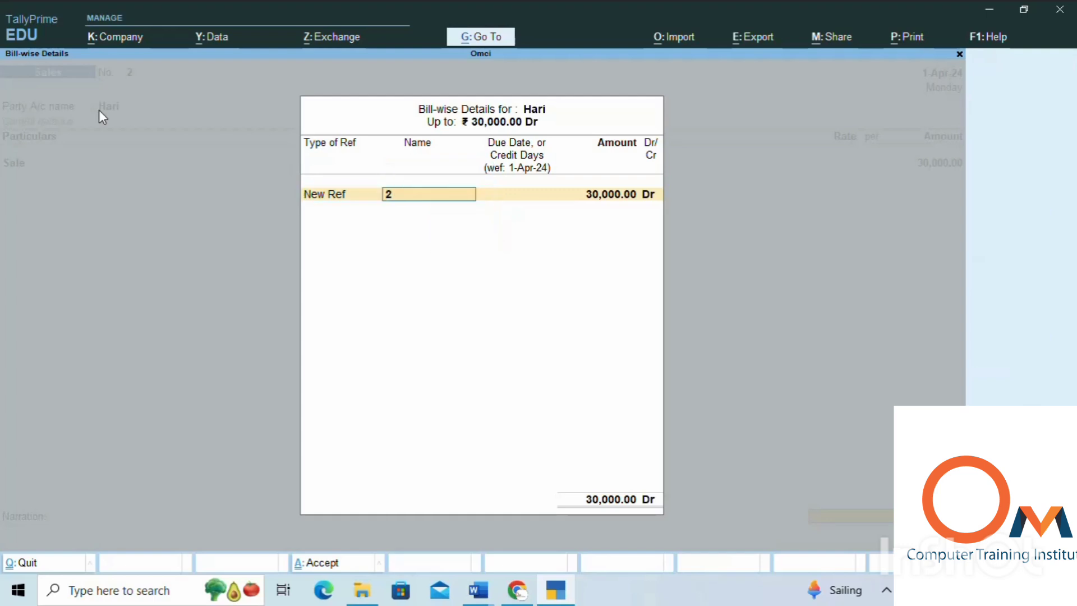
type("1")
key("Return")
key("Return")
key("Return")
key("Return")
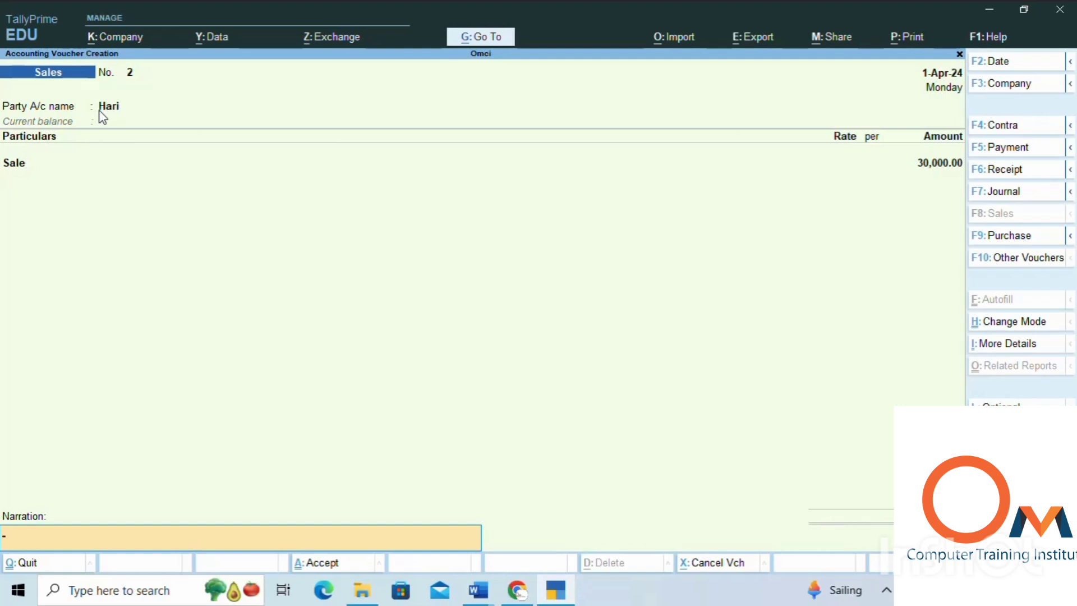
key("Return")
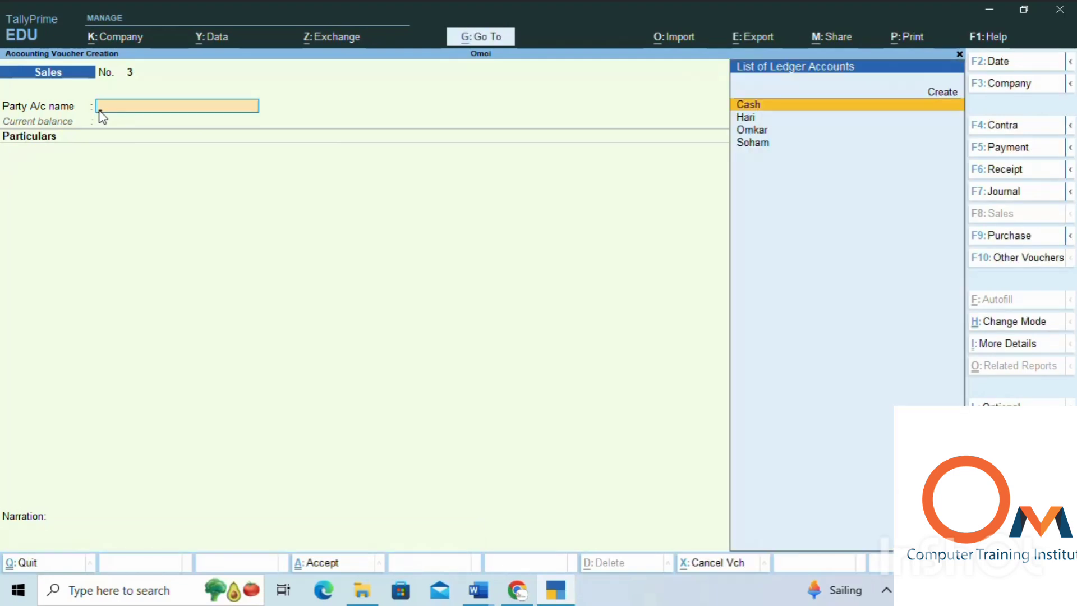
Leave voucher entry and open the Account Books reports
key("Escape")
key("Escape")
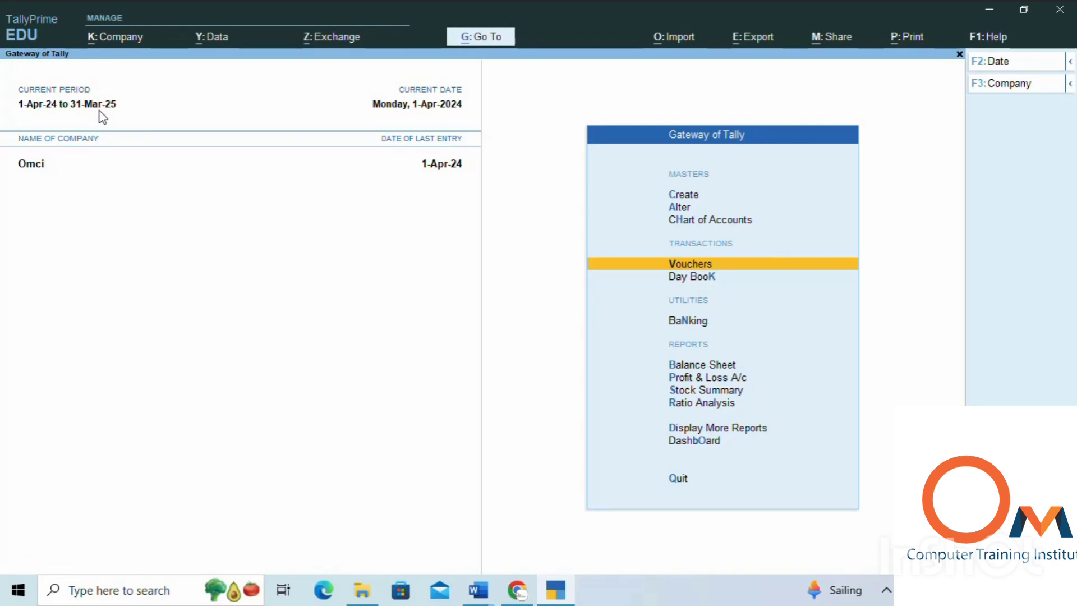
key("Down")
key("Down")
key("Down")
key("Down")
key("Down")
key("Down")
key("Down")
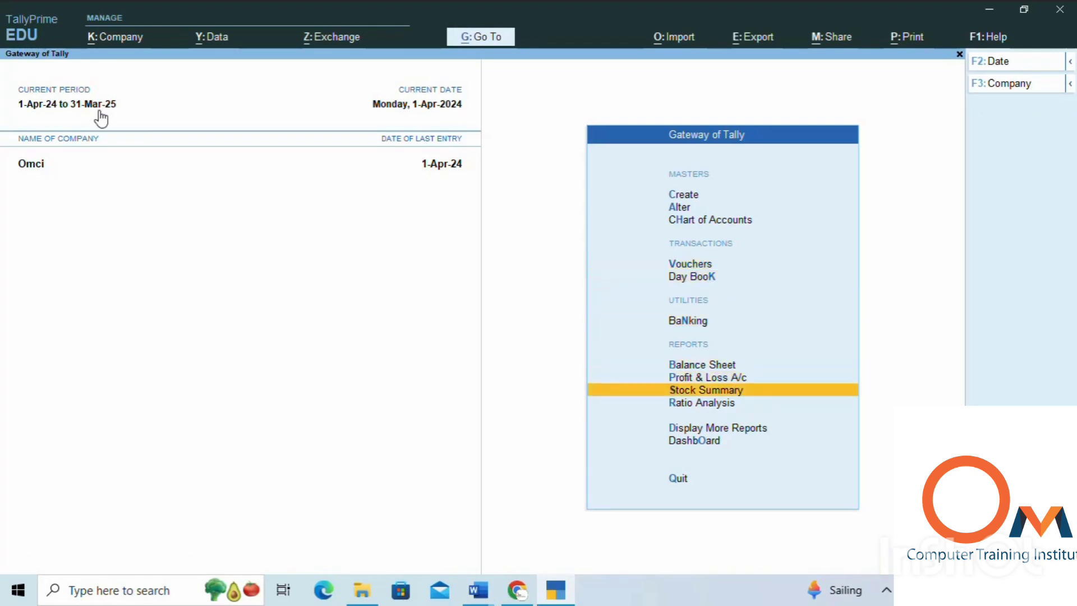
key("Return")
key("Down")
key("Down")
key("Down")
key("Down")
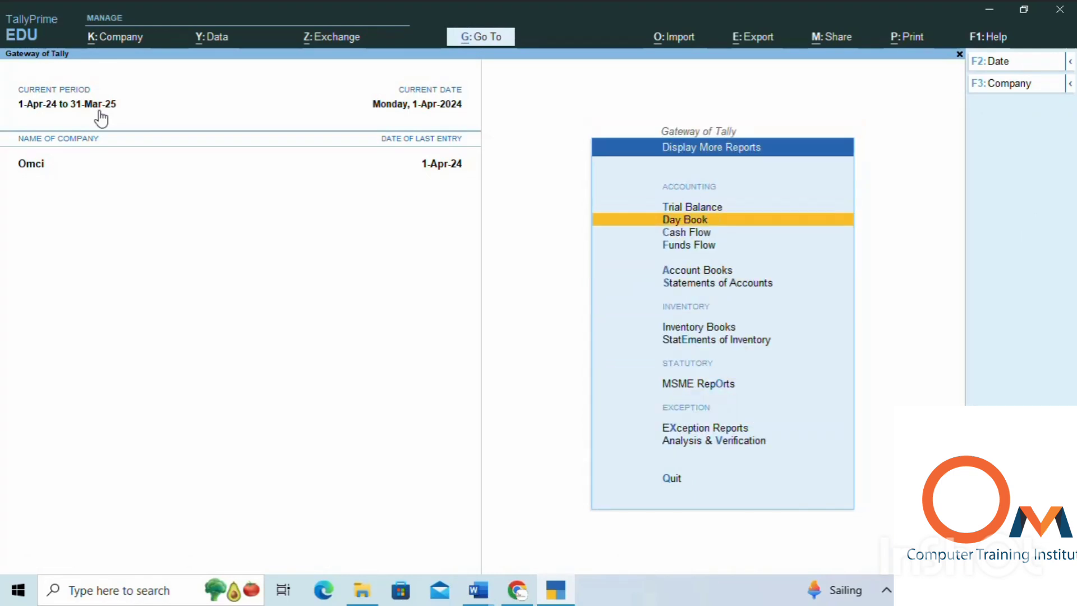
key("Return")
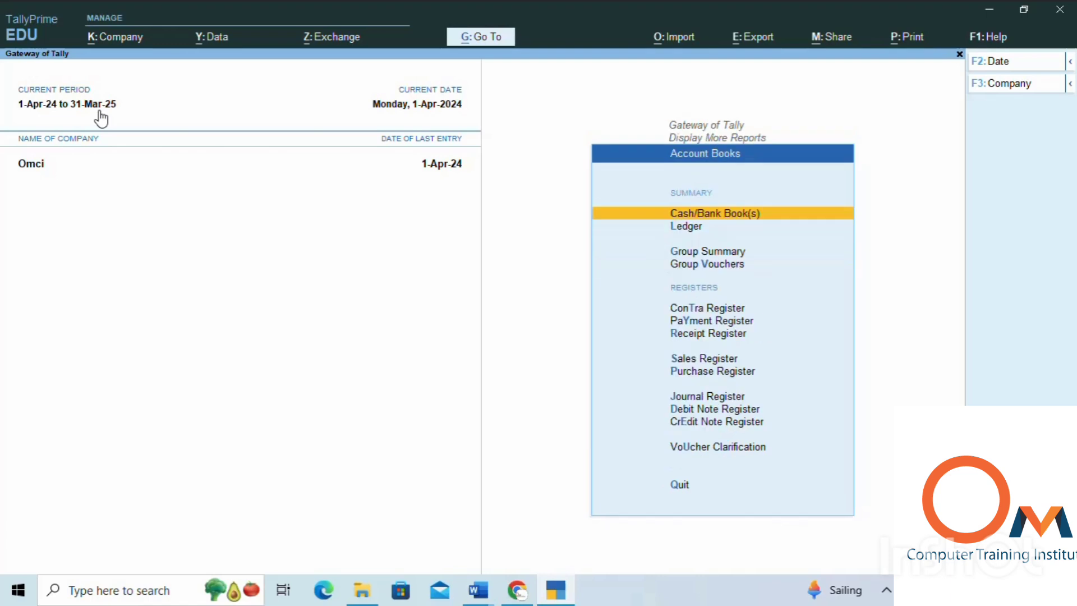
Open the Sales Register and drill down into April's list of sales vouchers
key("Down")
key("Down")
key("Down")
key("Down")
key("Down")
key("Down")
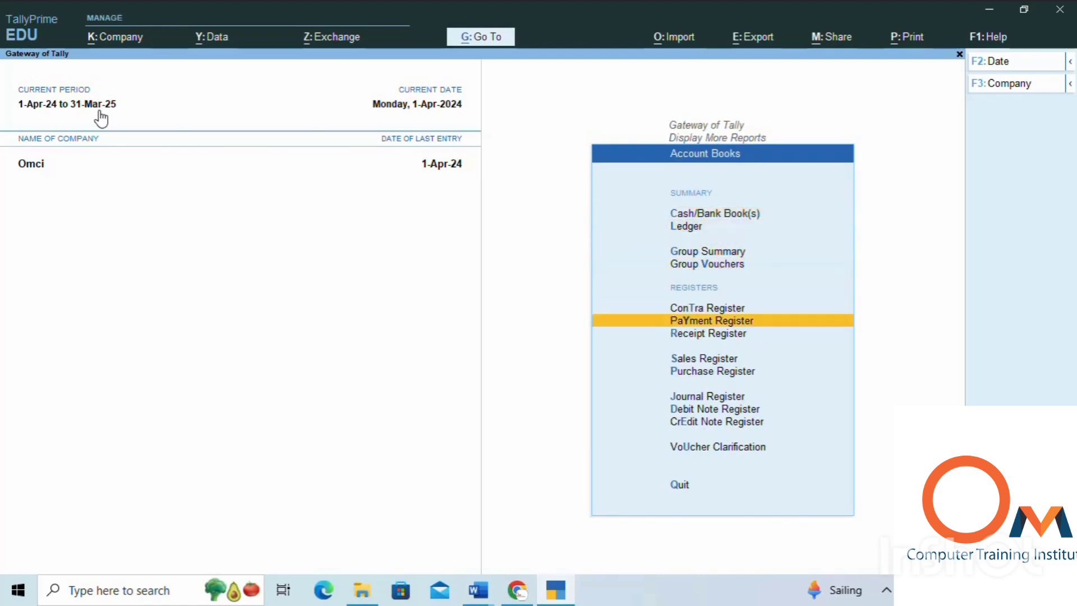
key("Down")
key("Down")
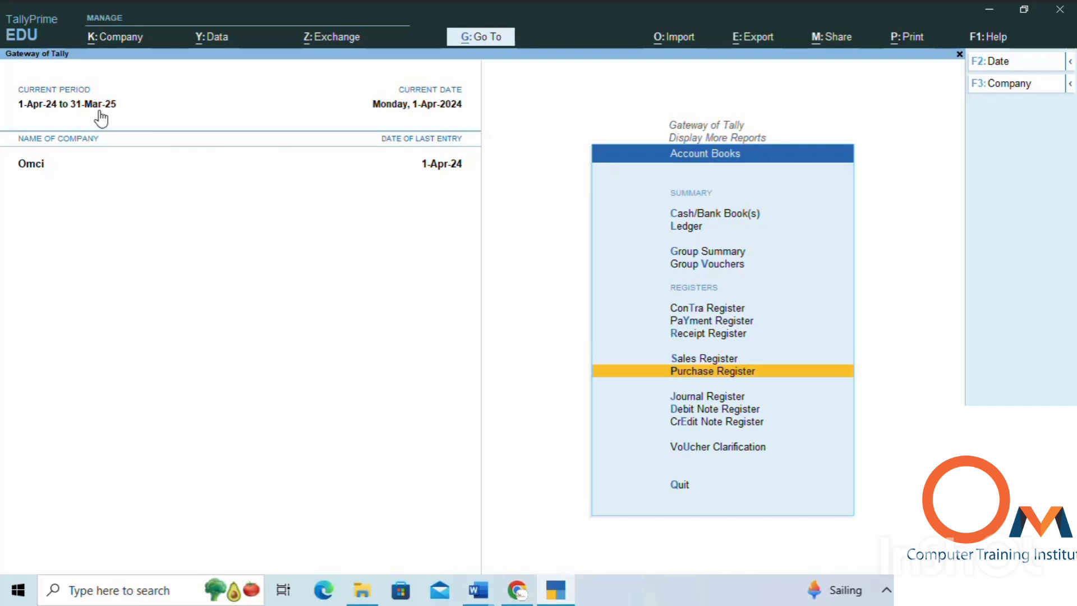
key("Up")
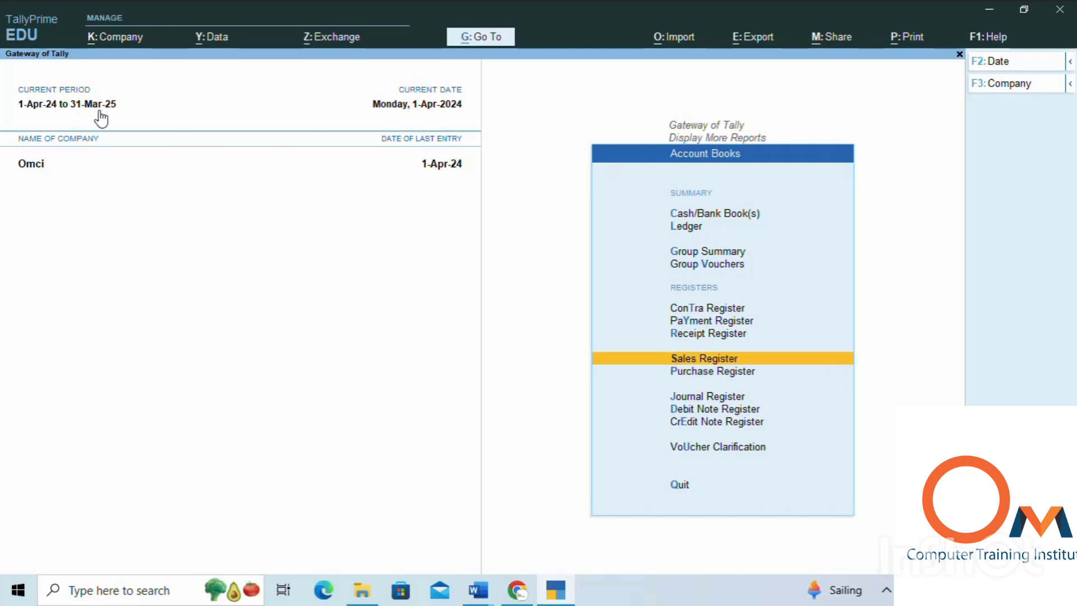
key("Down")
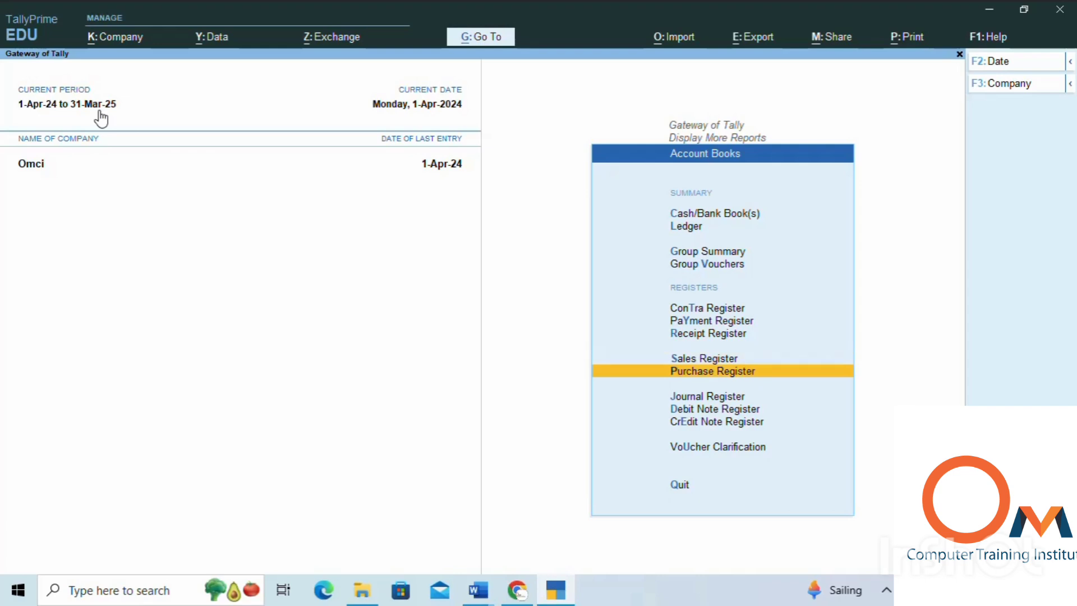
key("Up")
key("Up")
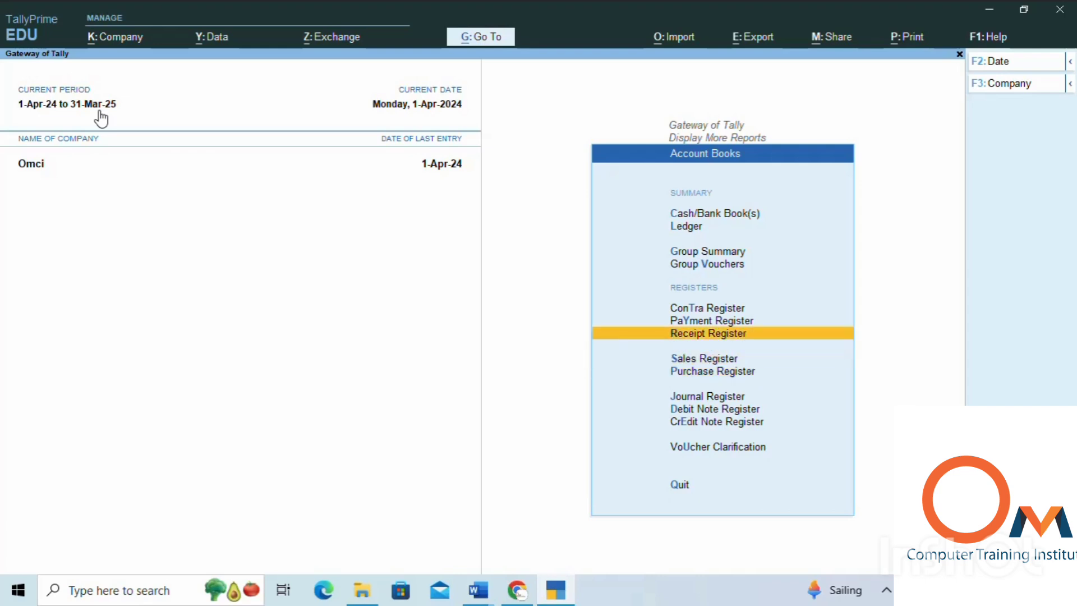
key("Down")
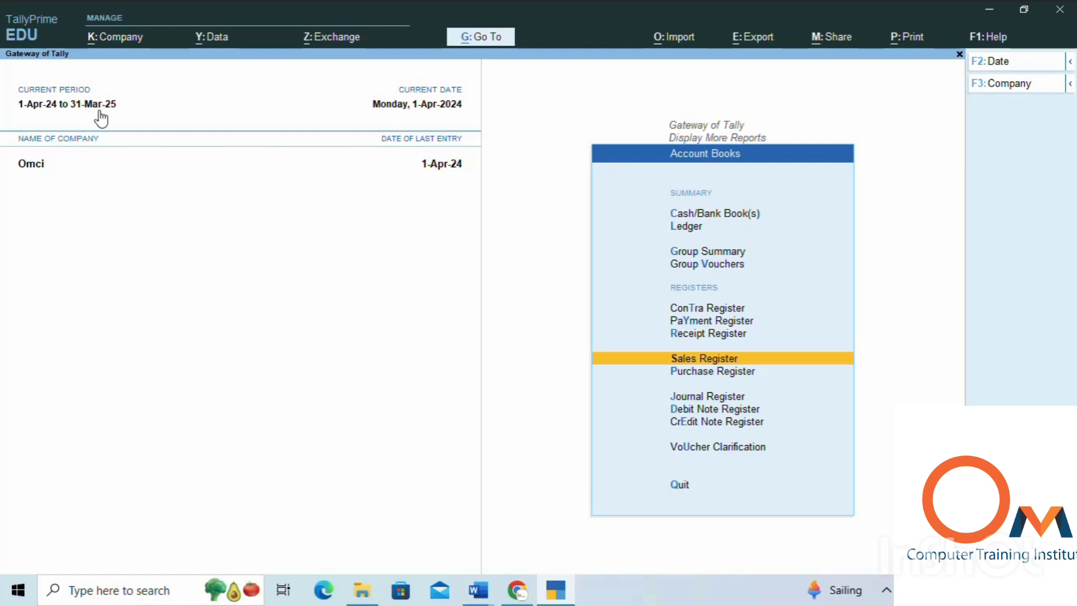
key("Return")
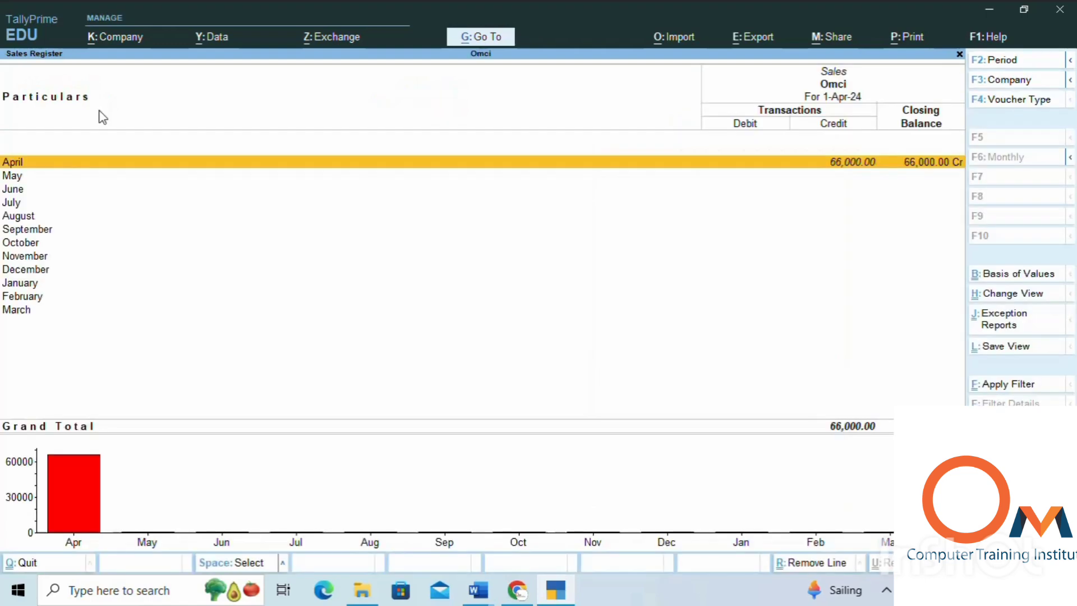
key("Return")
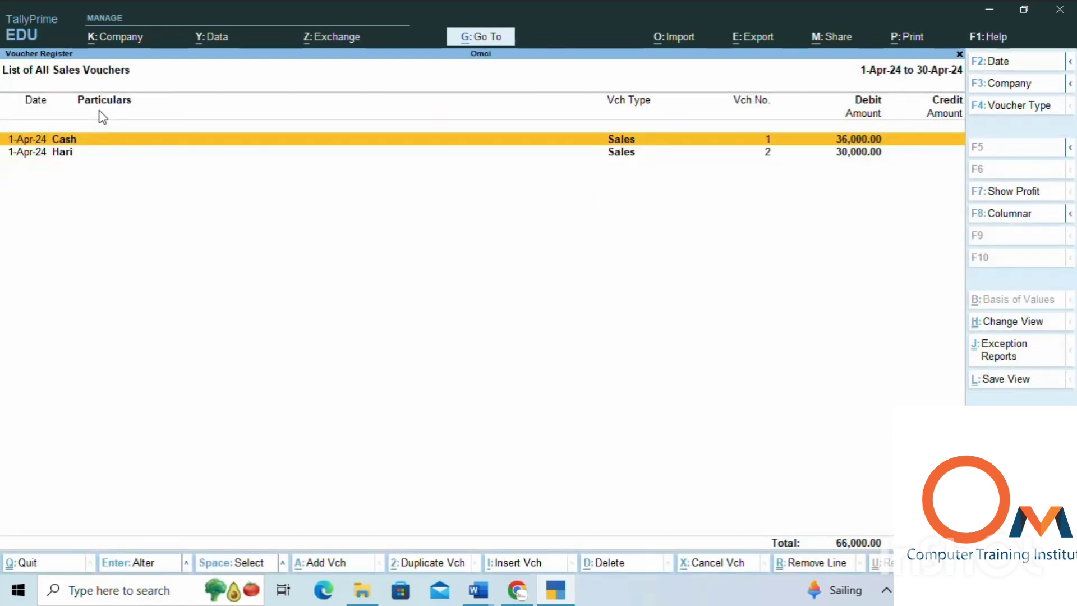